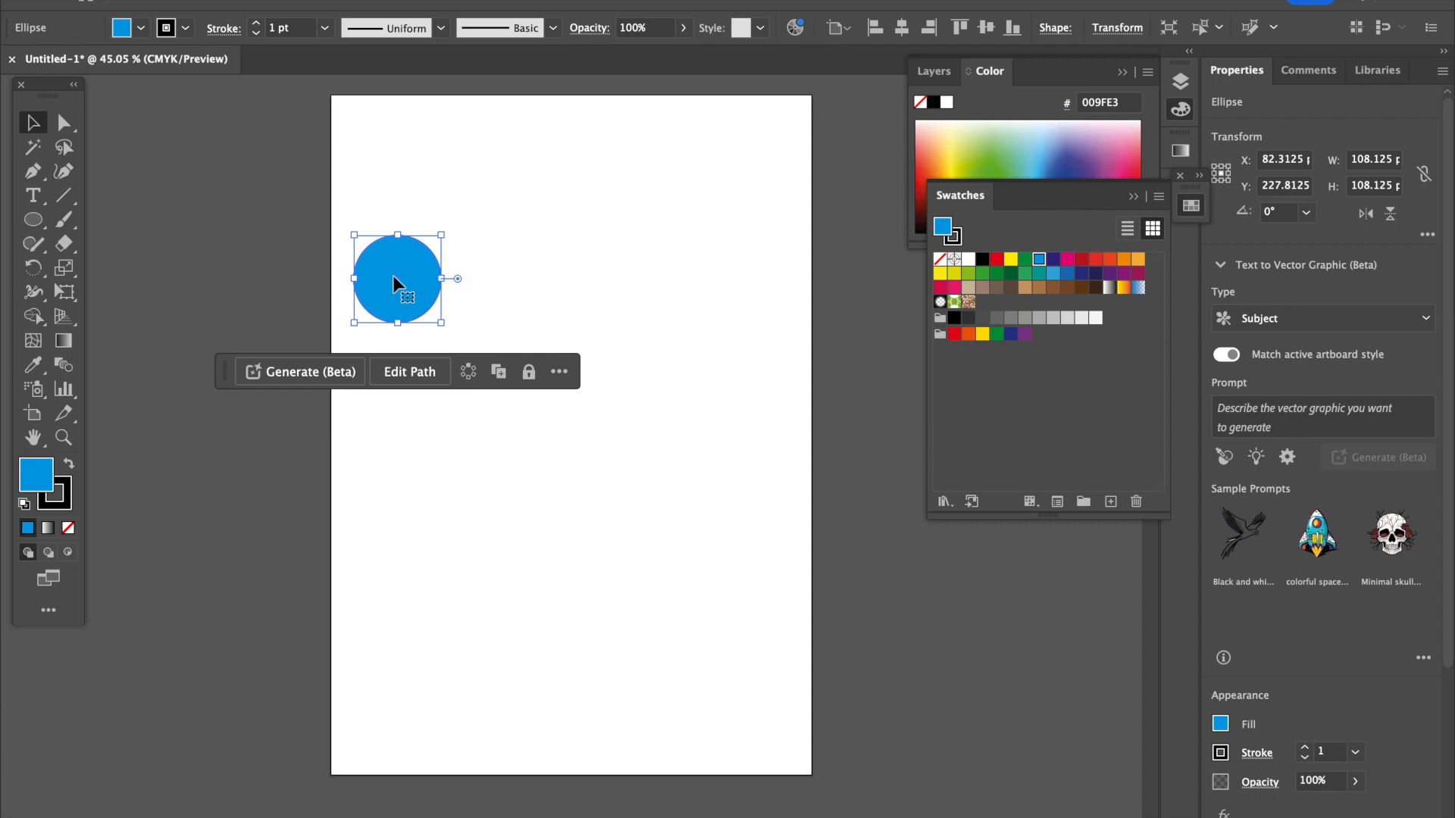
Duplicate the blue circle into a touching row of five and overlay a copy of the row offset up and to the right.
drag(399, 280, 743, 280)
click(697, 347)
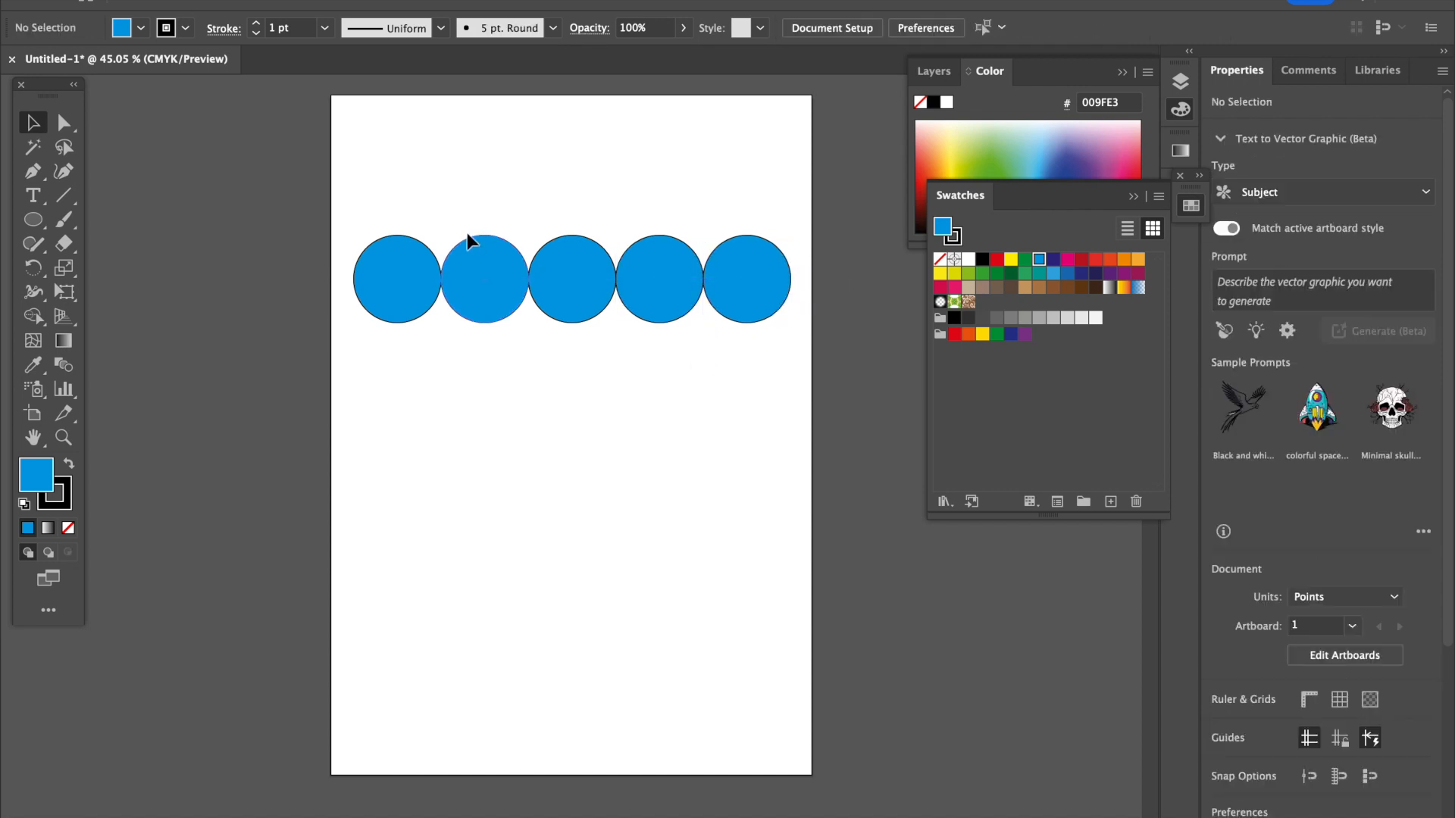
drag(397, 213, 756, 312)
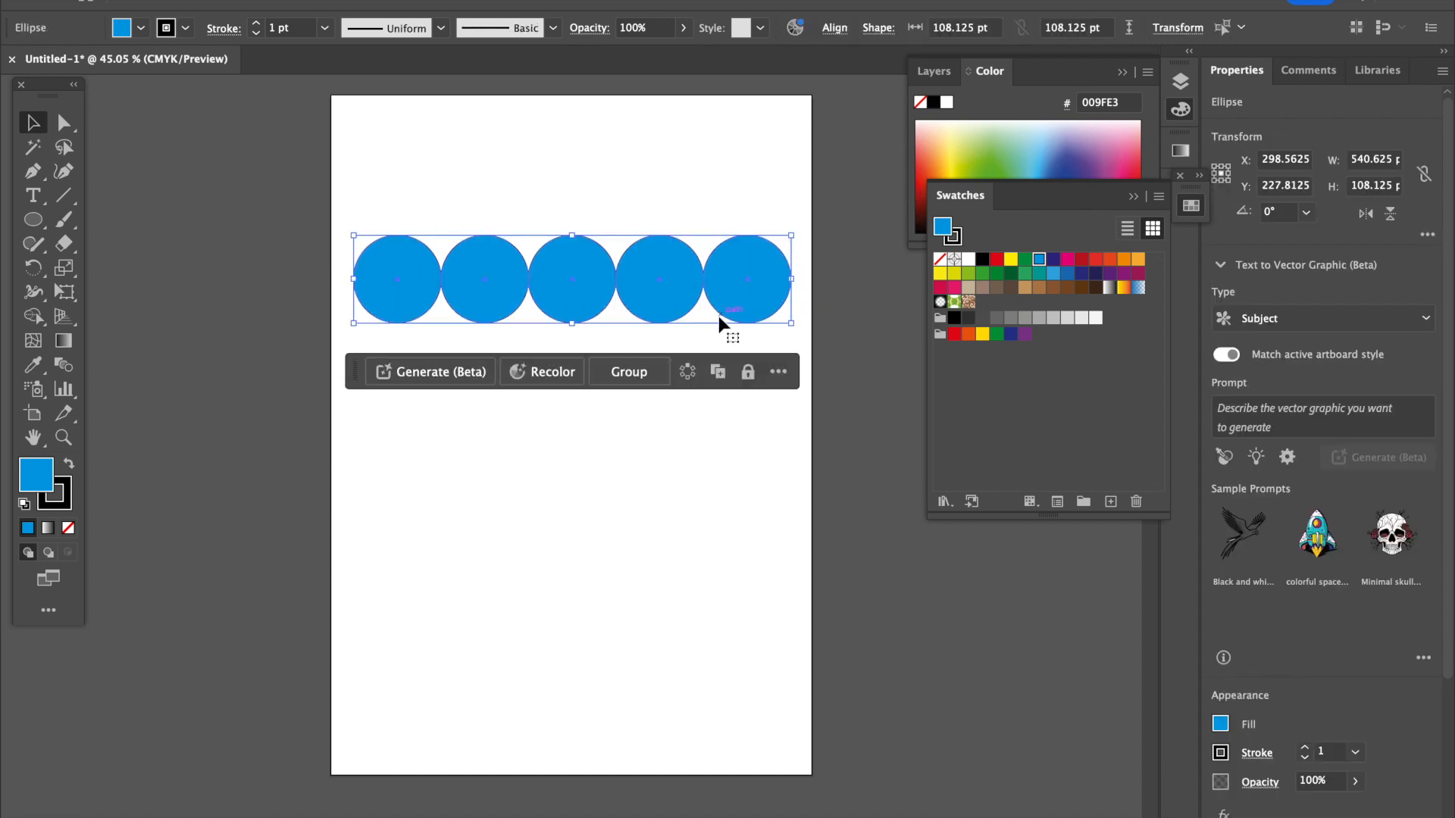
drag(738, 305, 758, 244)
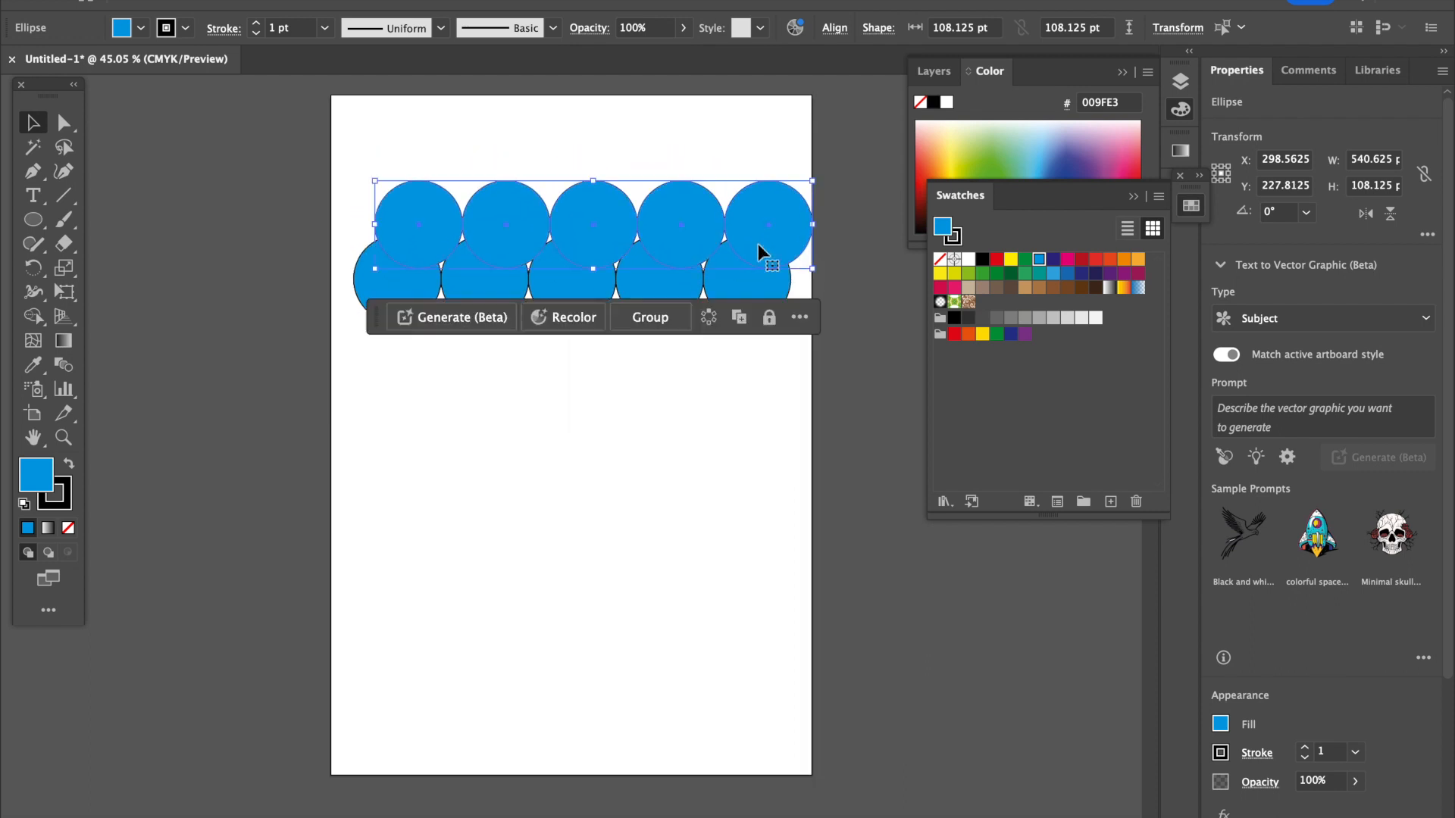
click(752, 404)
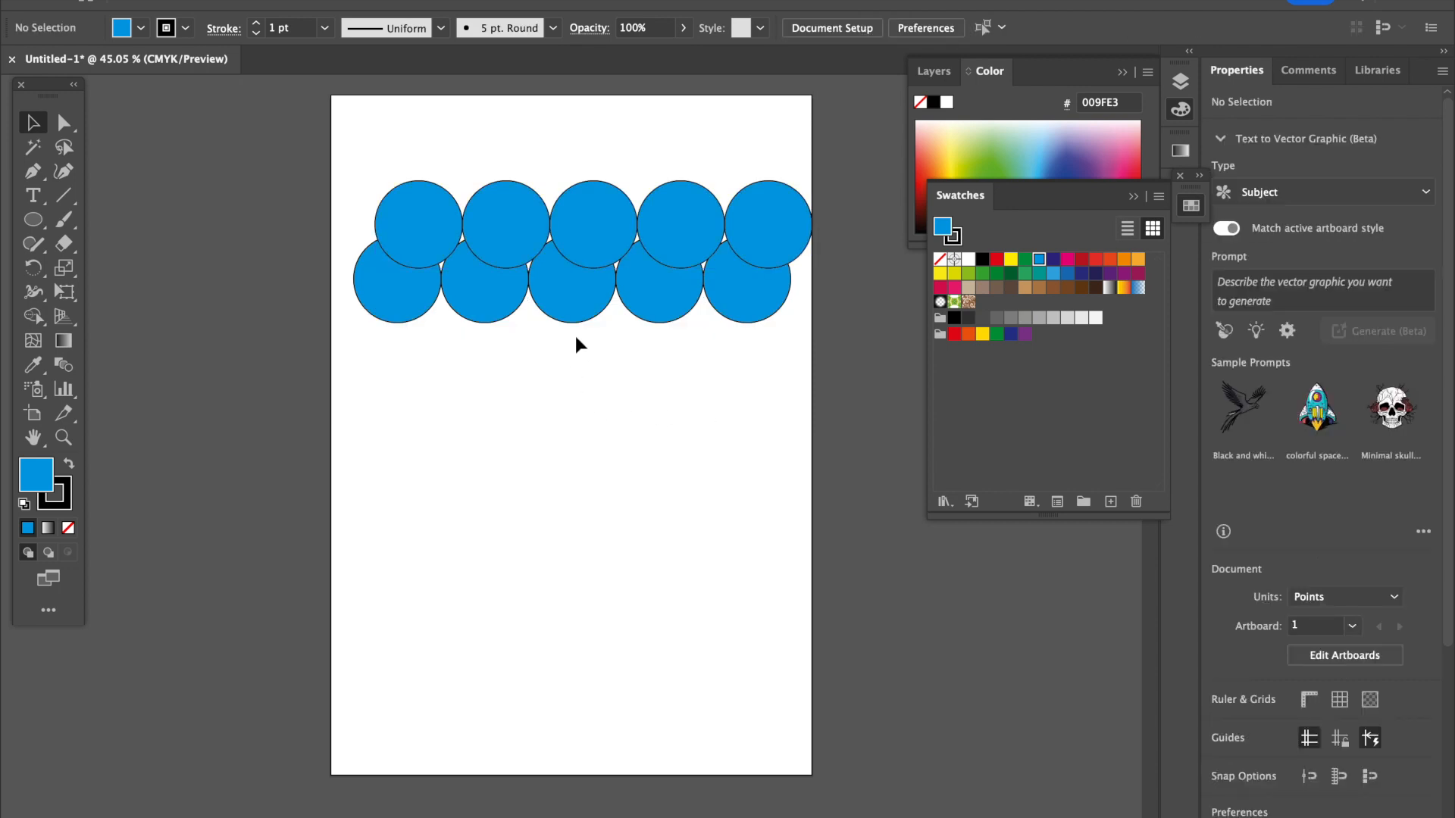
Group the two overlapping rows of blue circles.
click(426, 226)
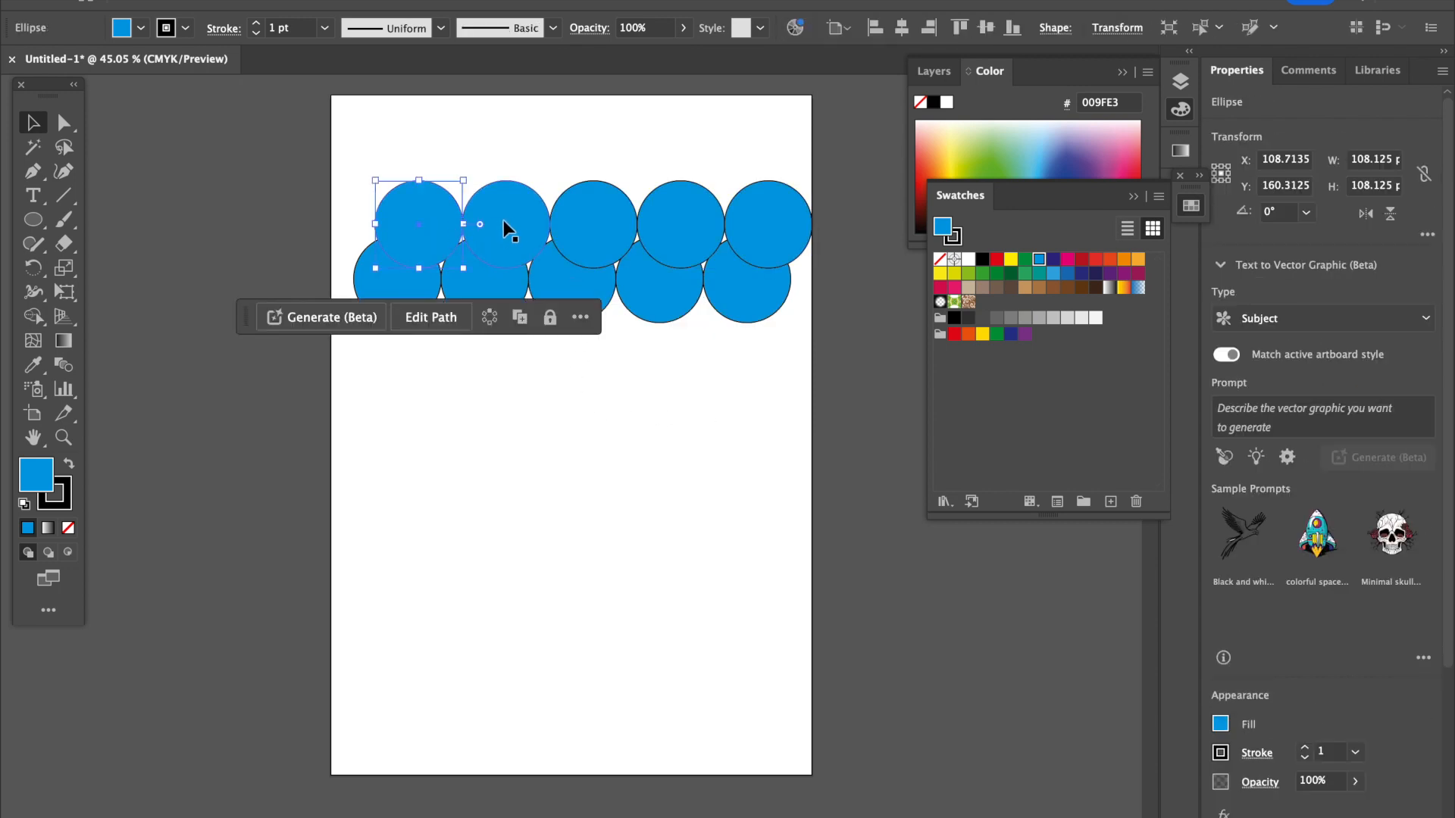
click(640, 378)
drag(379, 165, 826, 380)
right_click(743, 295)
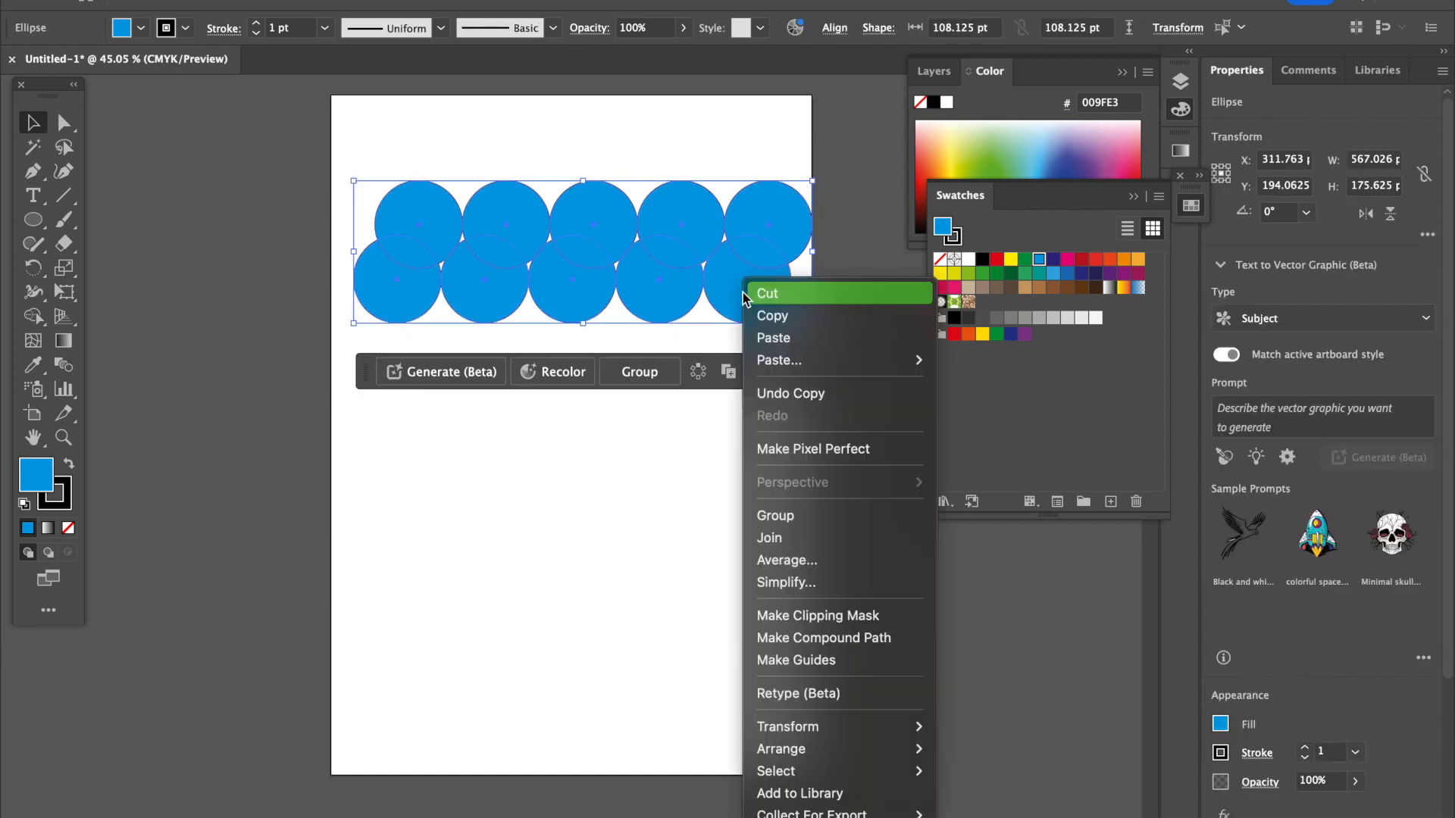
click(775, 515)
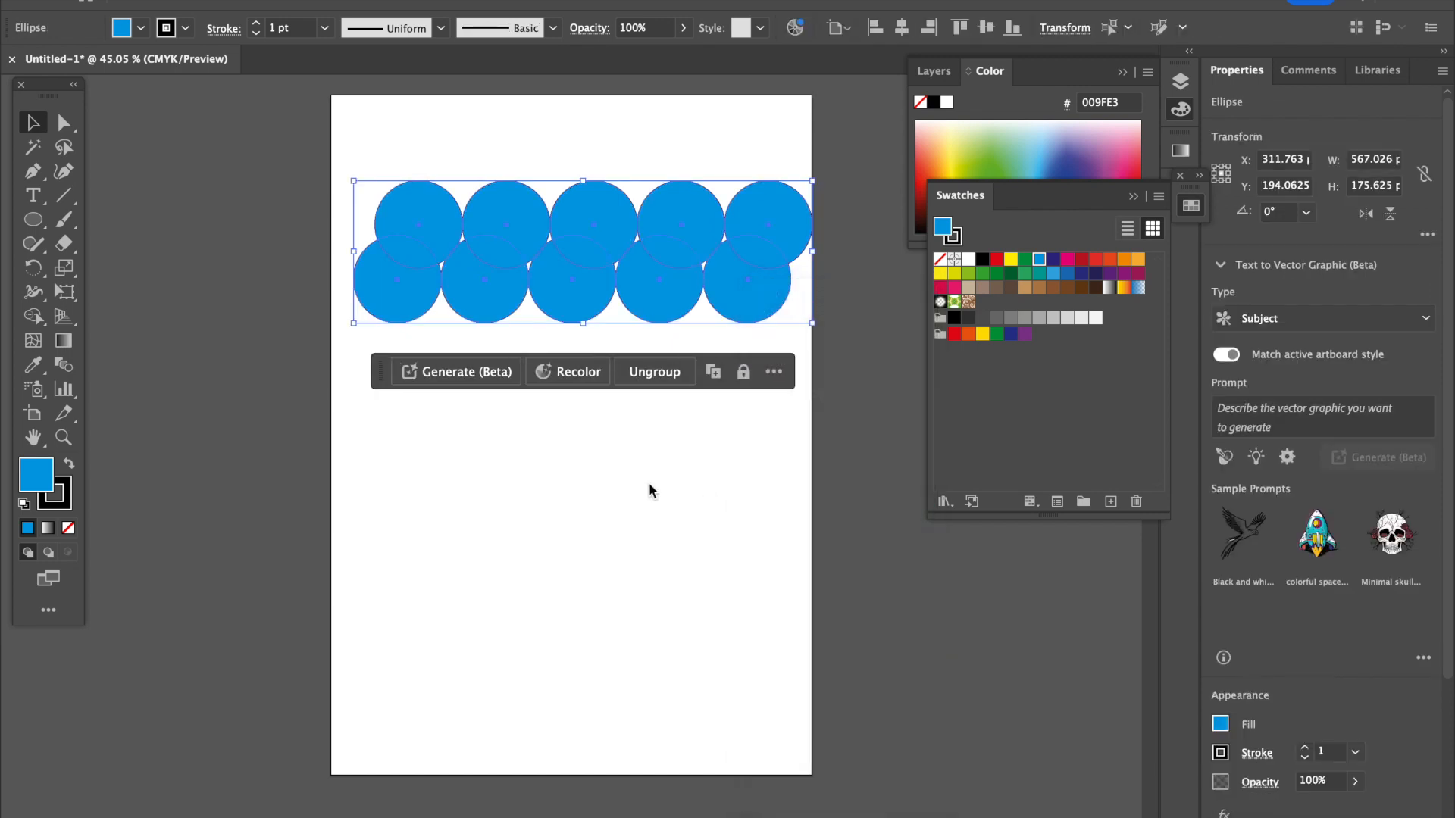
click(649, 485)
Place the circle group near the artboard's bottom with a copy above it, and reflect the upper copy across the vertical axis.
drag(661, 287, 652, 564)
right_click(670, 500)
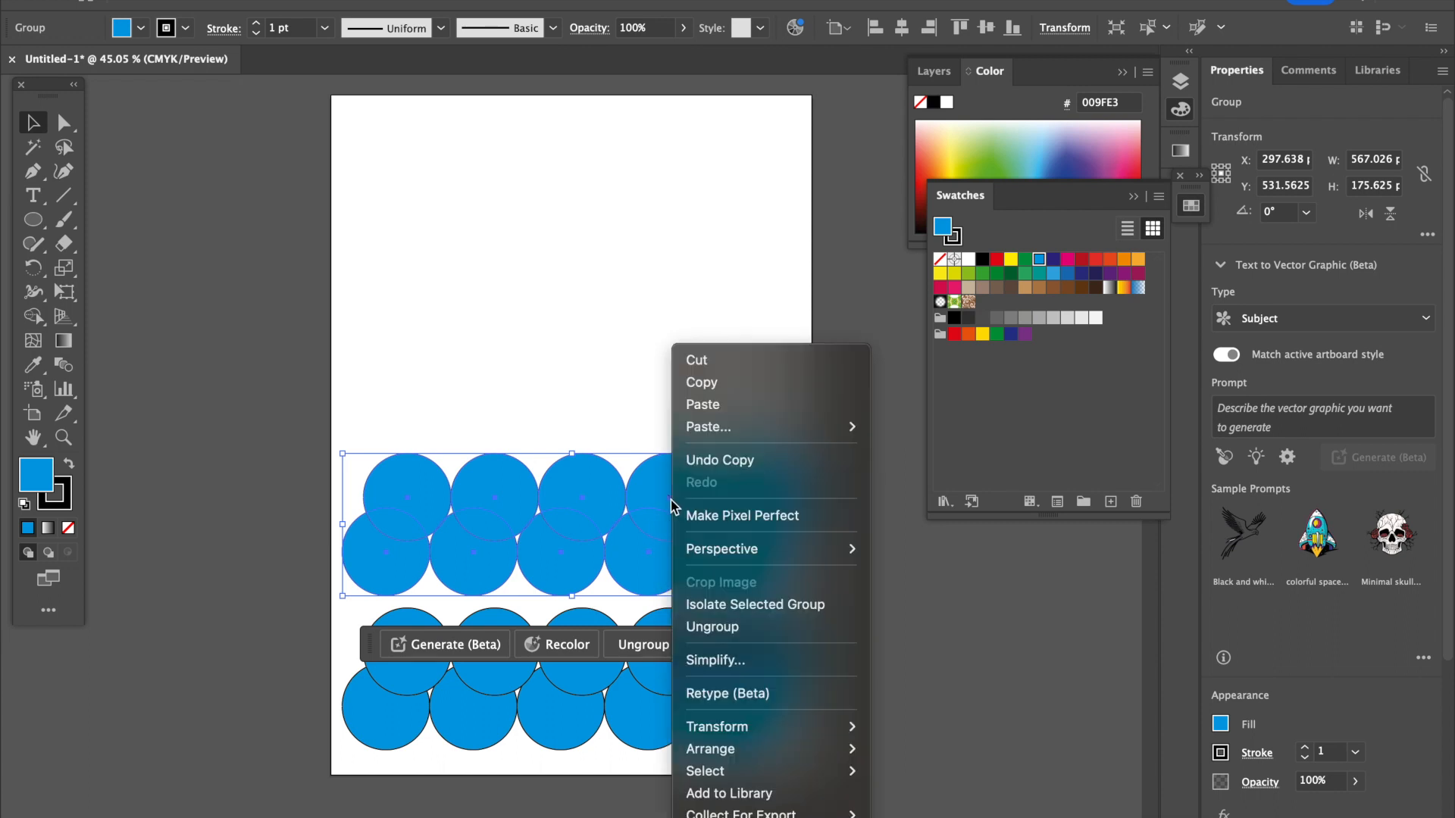
mouse_move(763, 748)
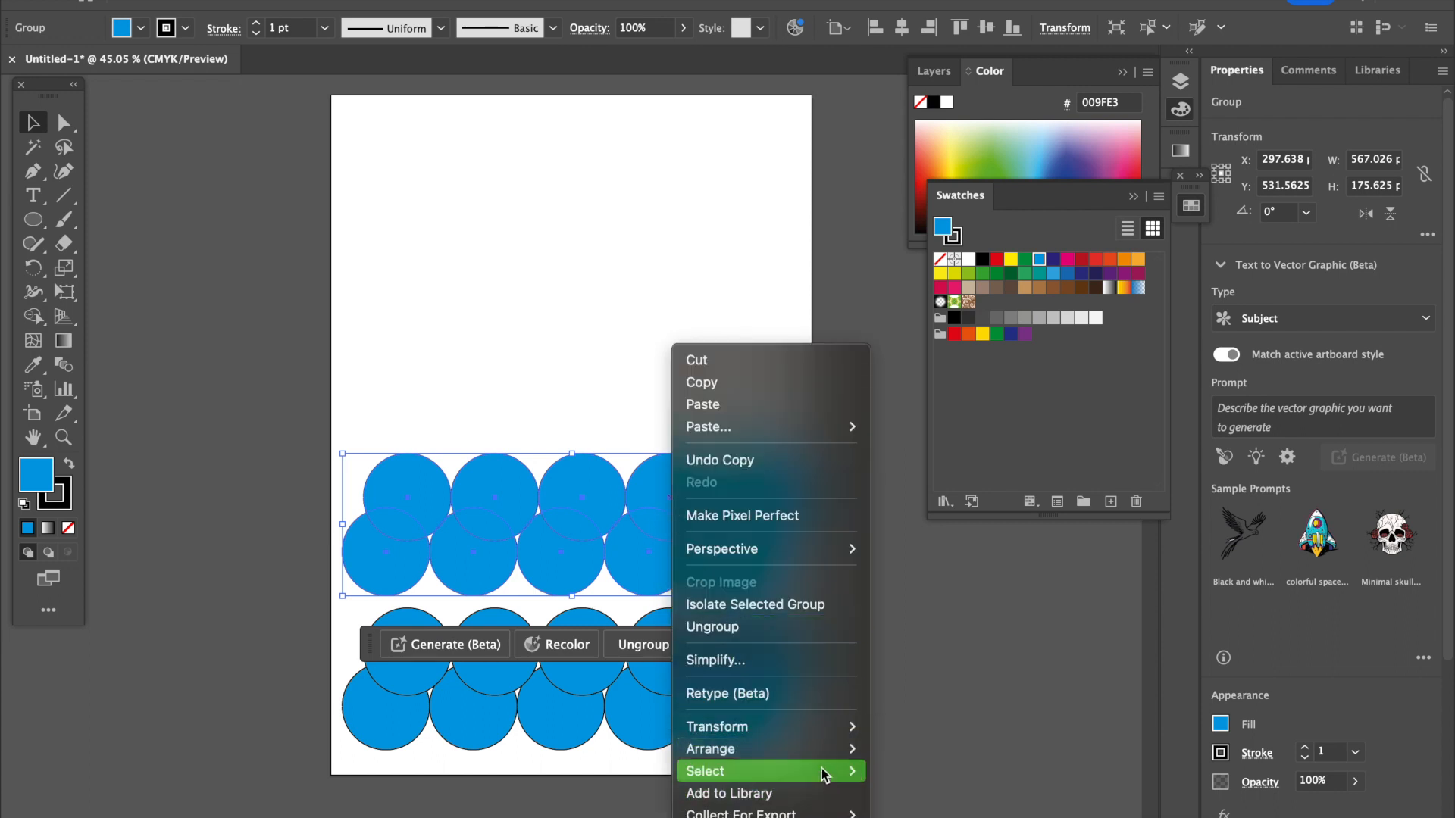
mouse_move(811, 733)
click(912, 726)
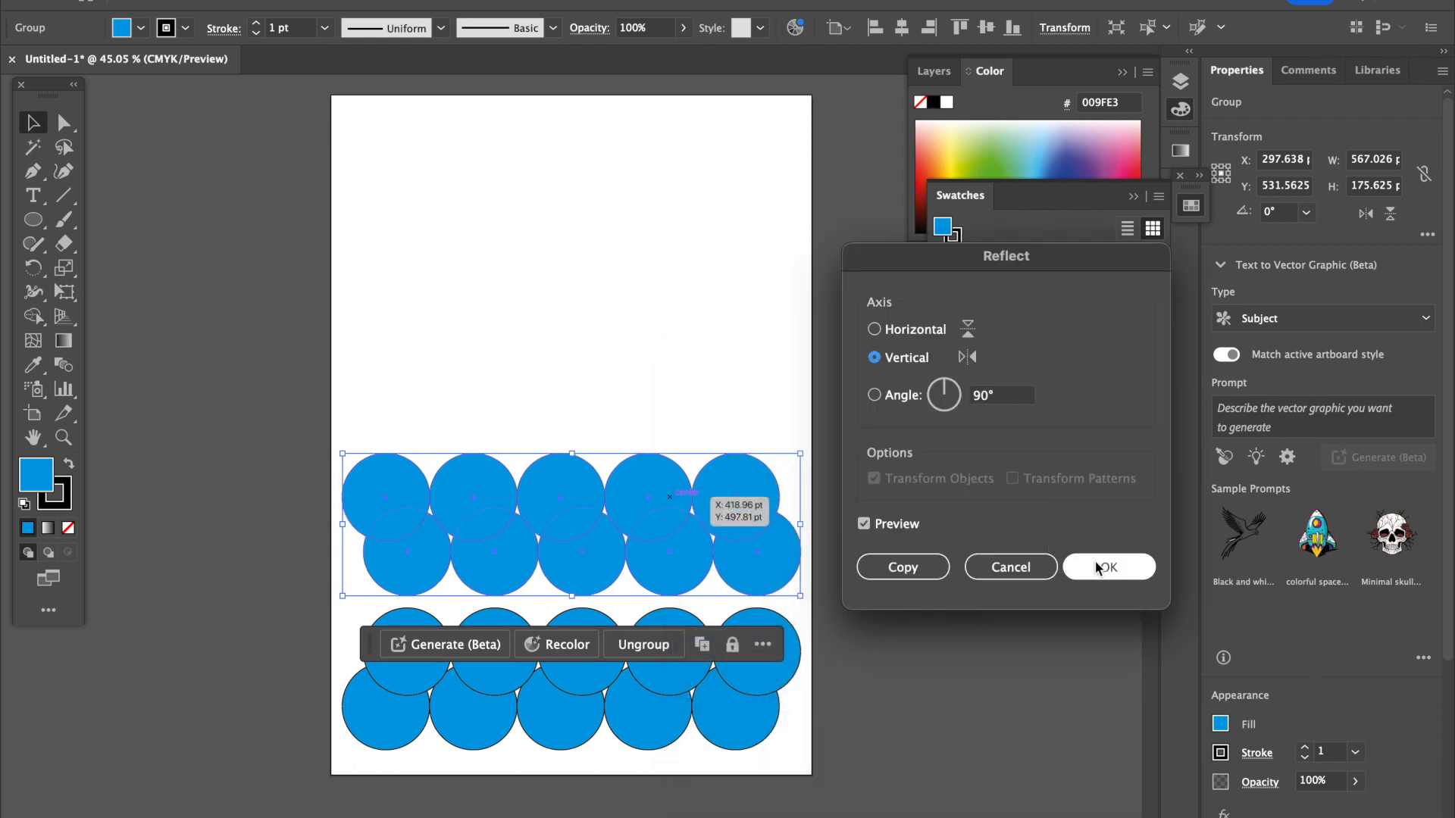
click(1098, 569)
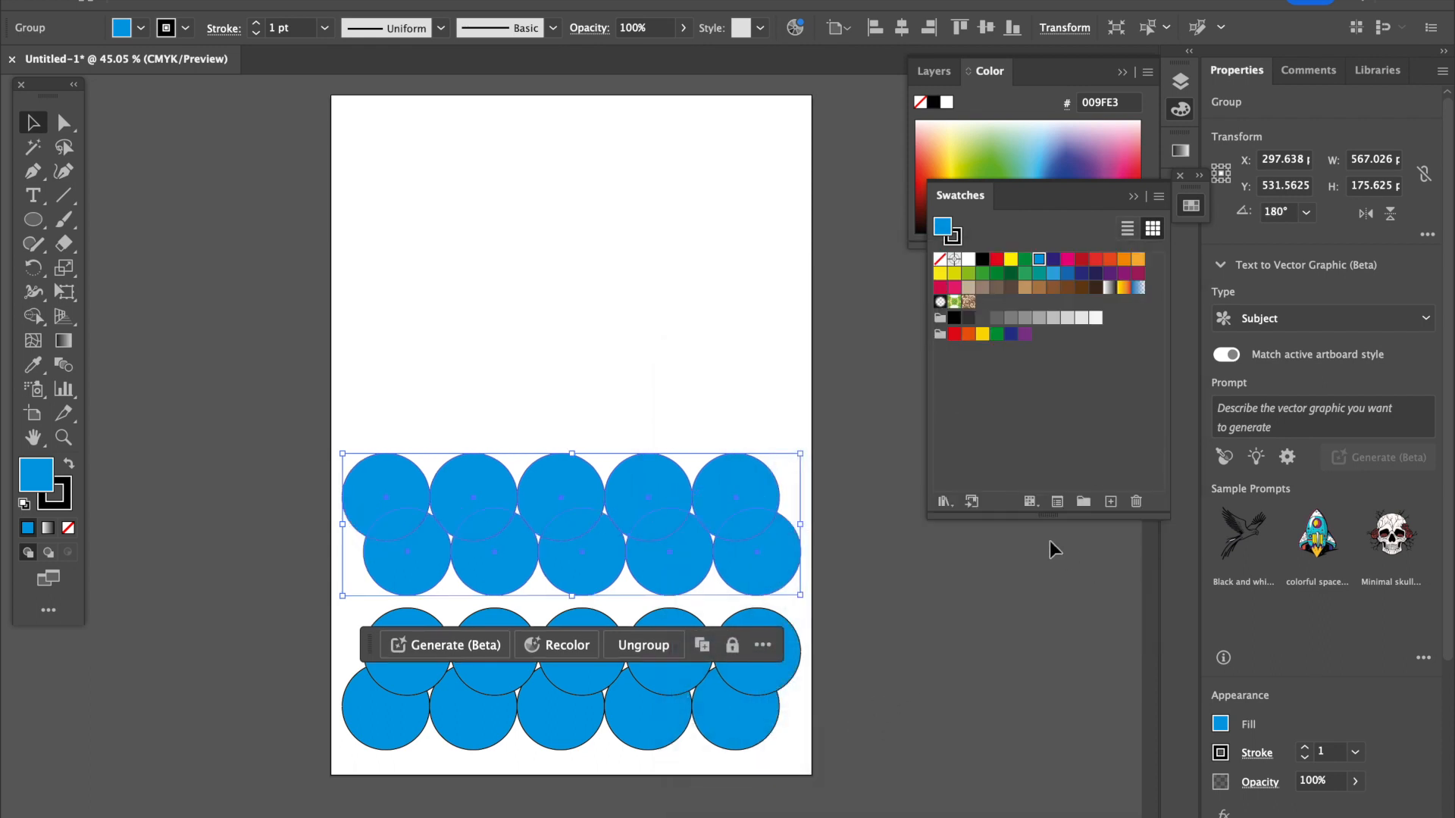
Fill the upper circle group with the Fading Sky gradient and shift it slightly left and down.
click(1053, 272)
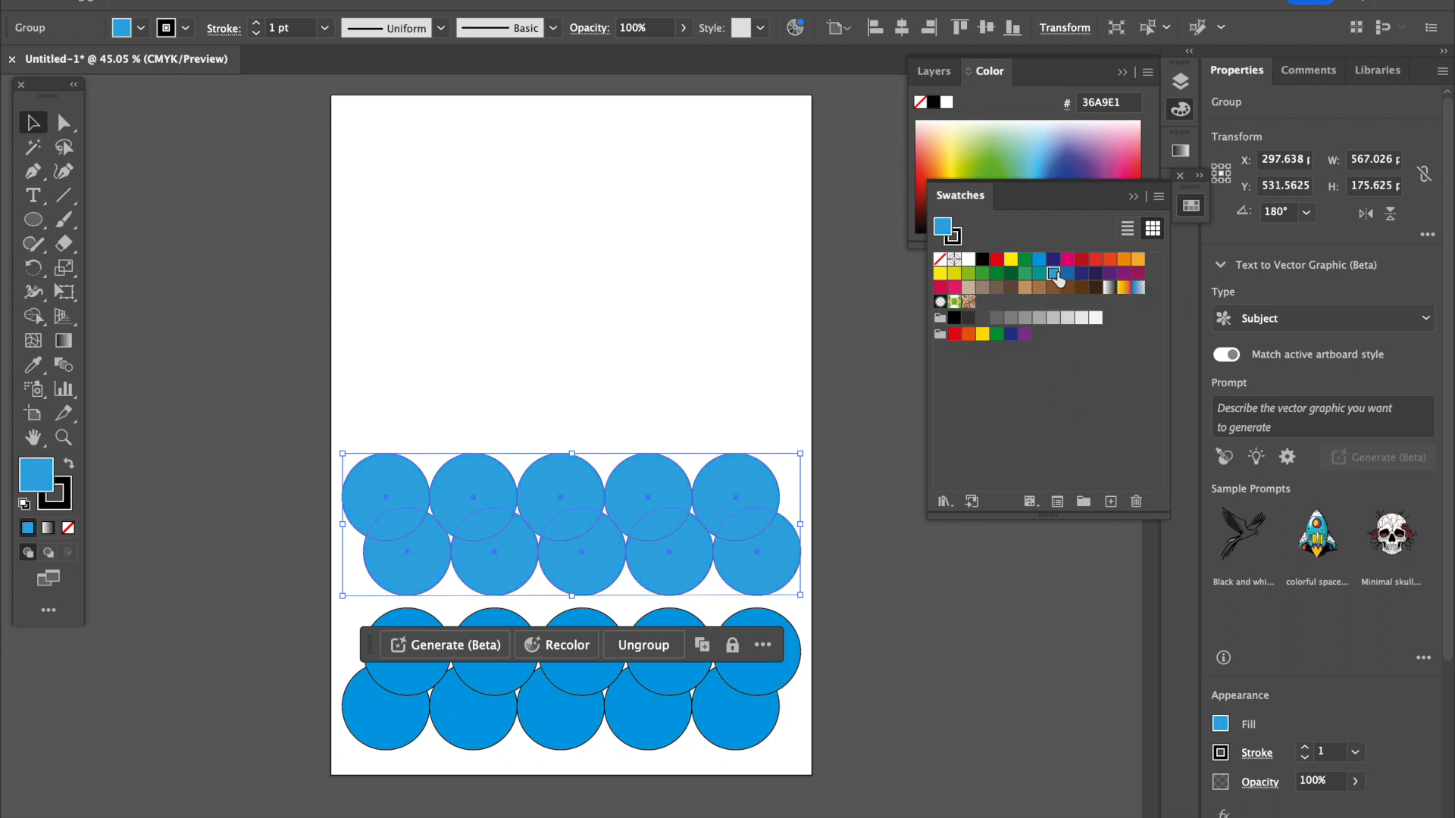
click(1138, 288)
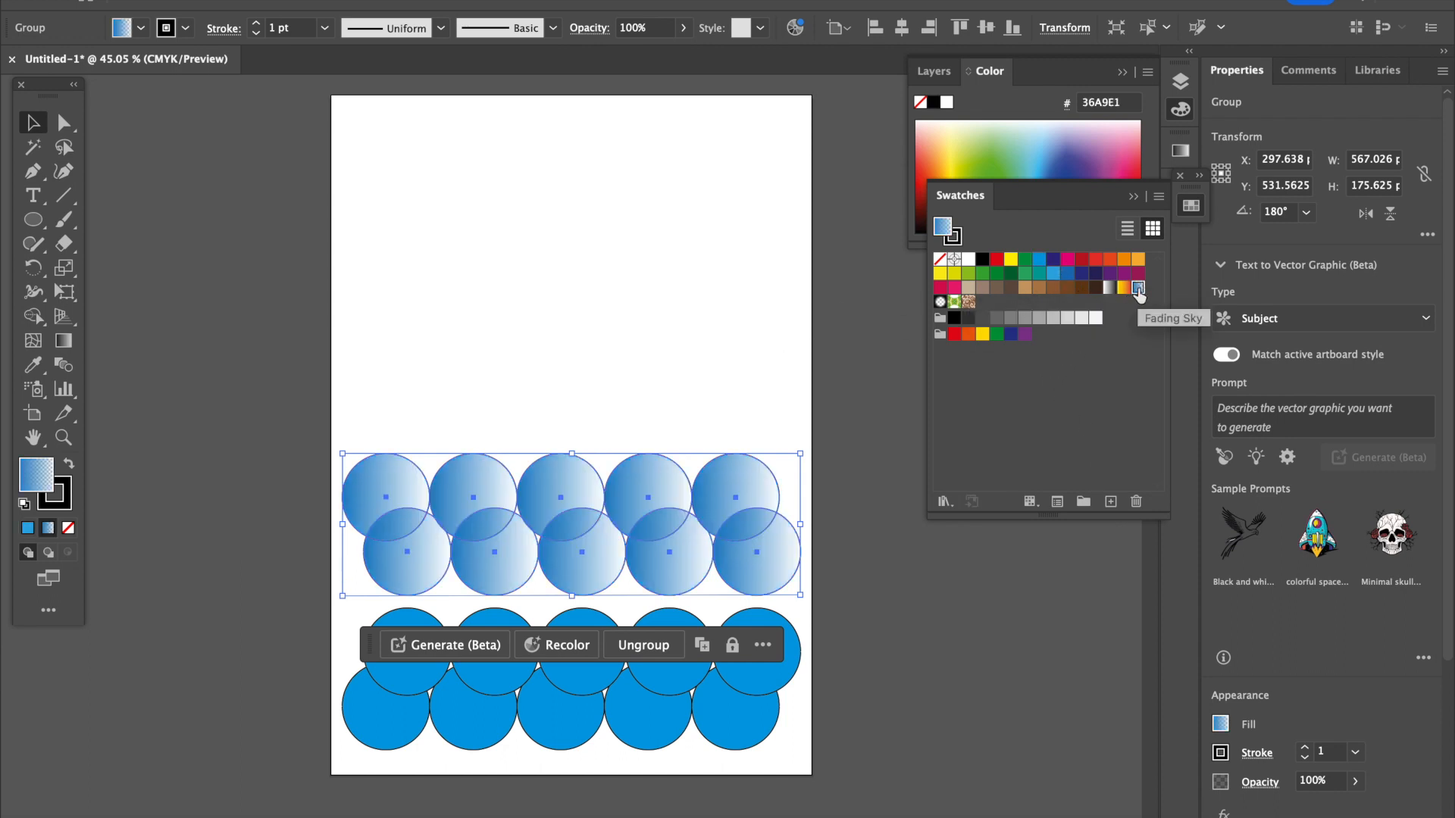
click(351, 184)
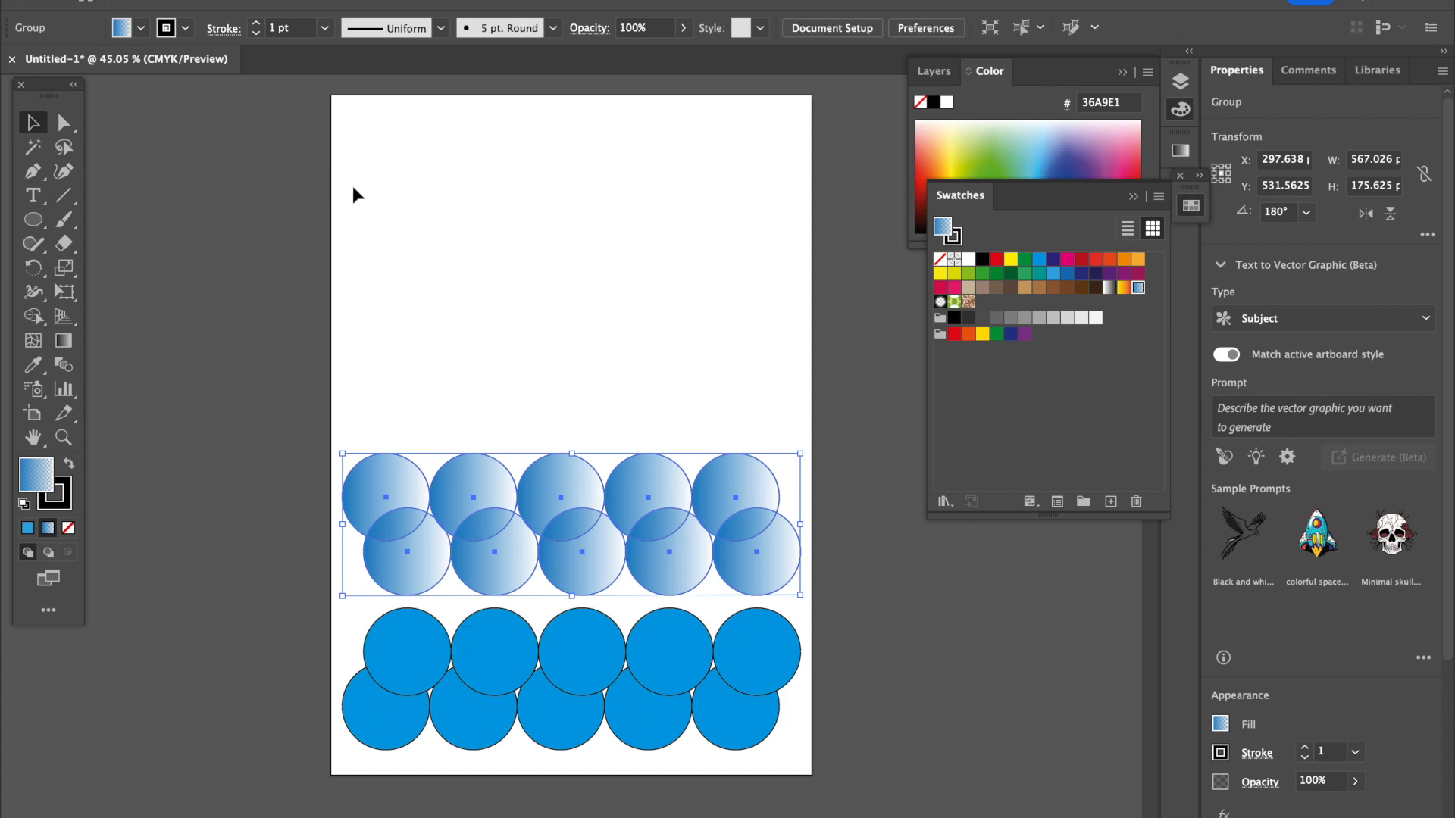
mouse_move(569, 521)
mouse_down()
mouse_move(563, 591)
mouse_move(487, 591)
mouse_move(553, 590)
mouse_move(570, 575)
mouse_move(570, 523)
mouse_up()
click(953, 637)
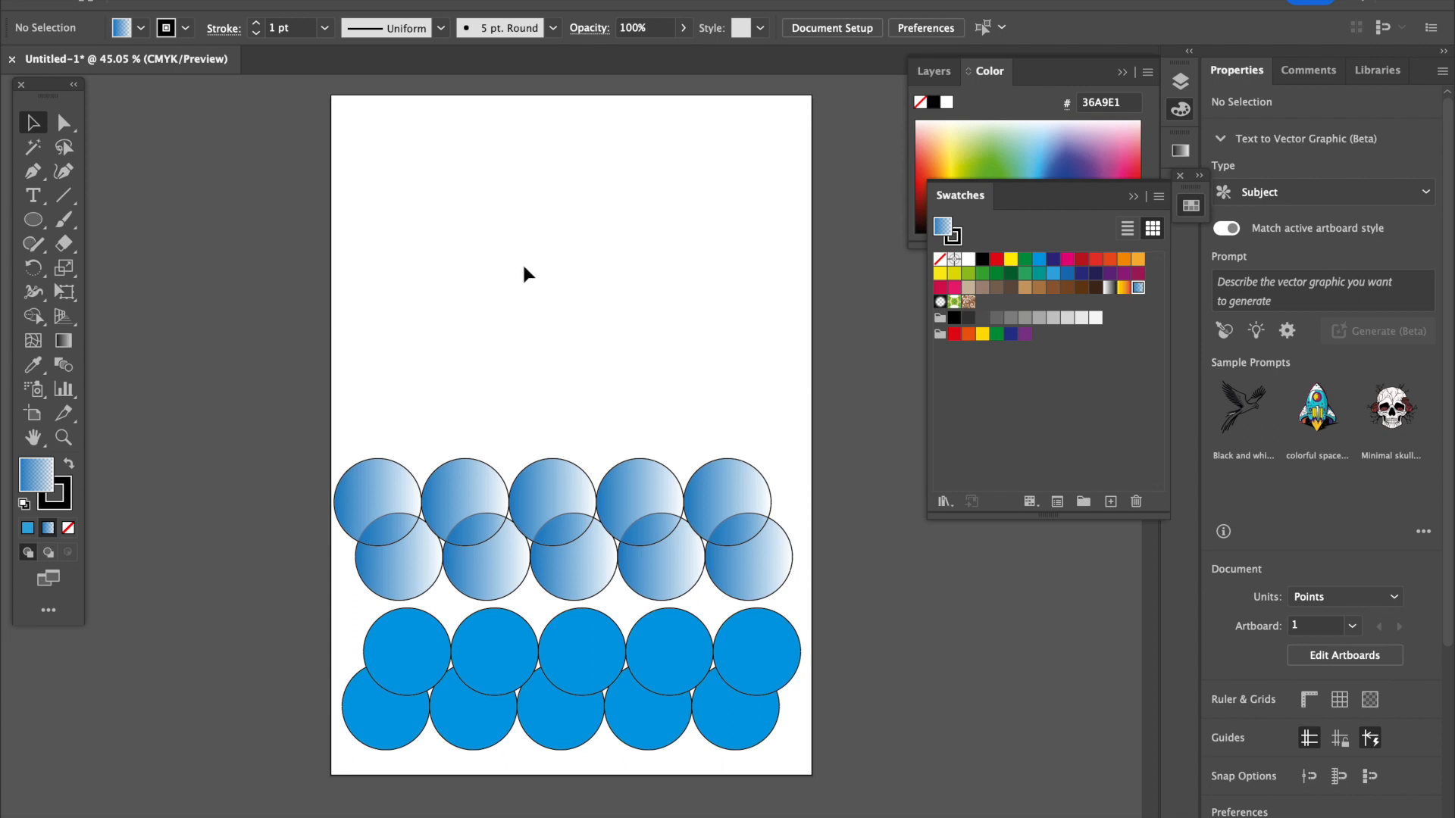
Draw a closed triangle about 62 pt wide and 76 pt tall near the artboard's upper-left corner with the Pen tool.
click(33, 173)
click(343, 189)
click(392, 127)
click(386, 189)
click(343, 188)
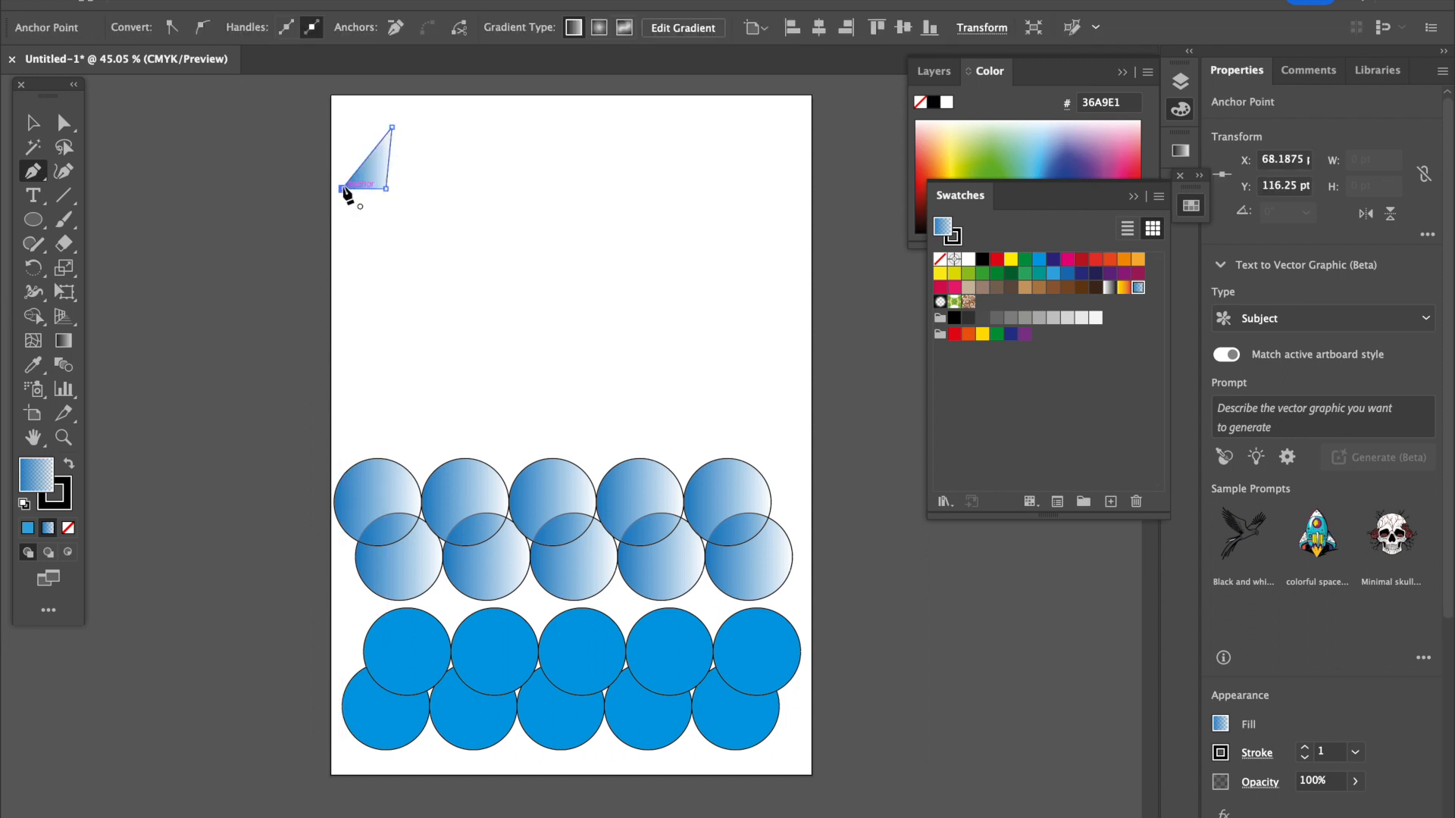
click(32, 122)
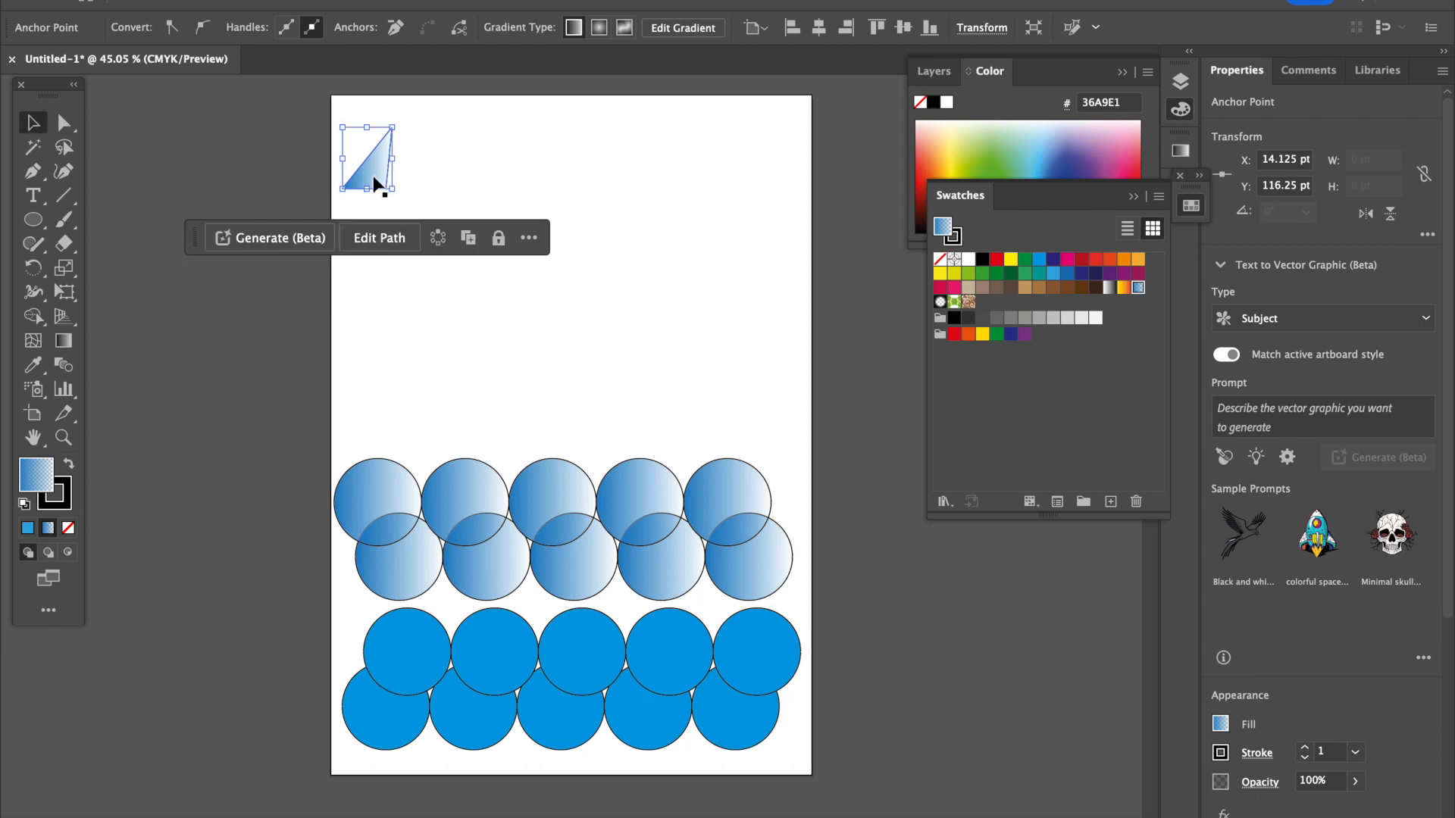
Duplicate the triangle horizontally into an evenly spaced row of eight.
drag(375, 184, 510, 179)
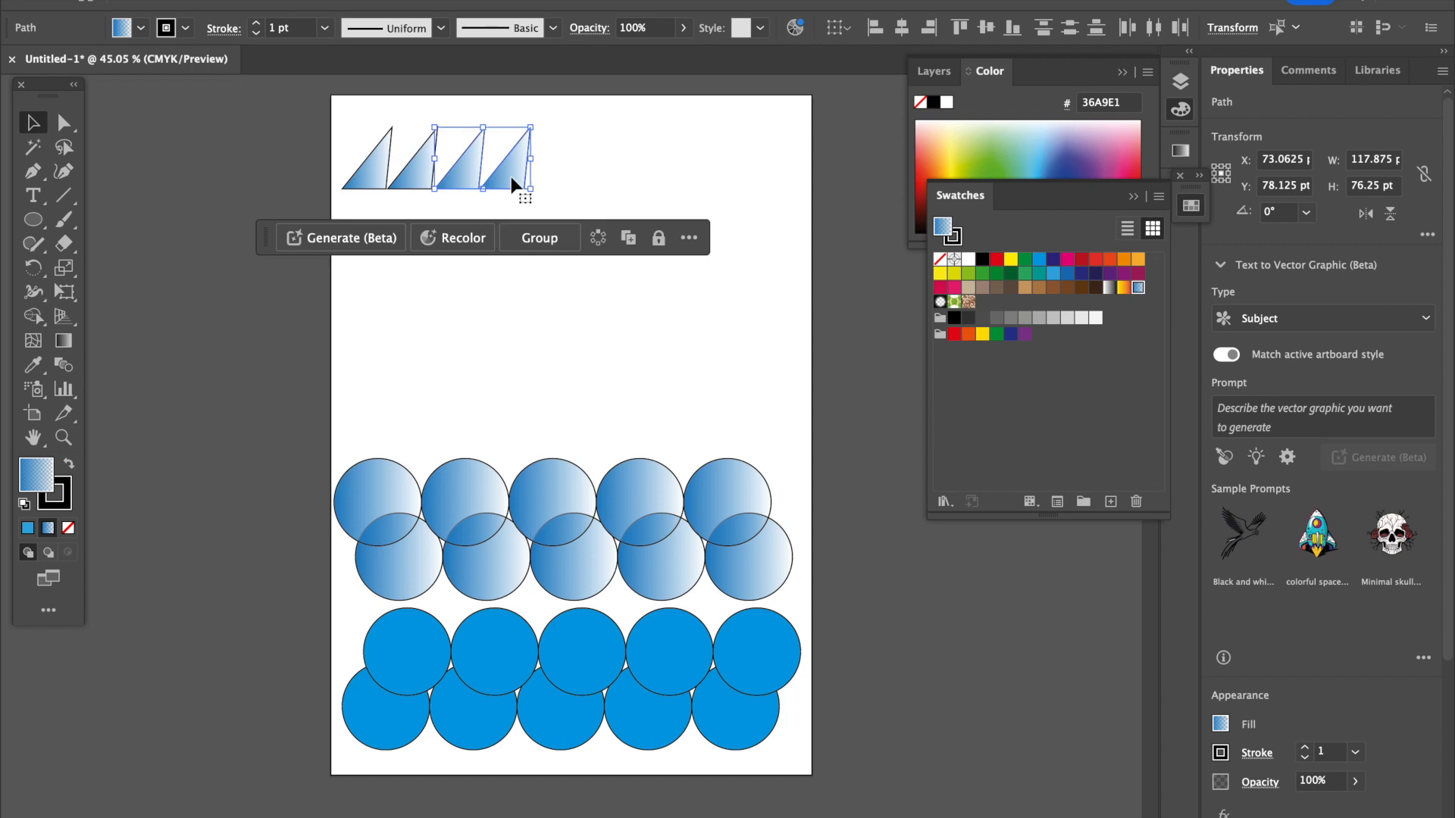
click(463, 212)
drag(538, 203, 692, 179)
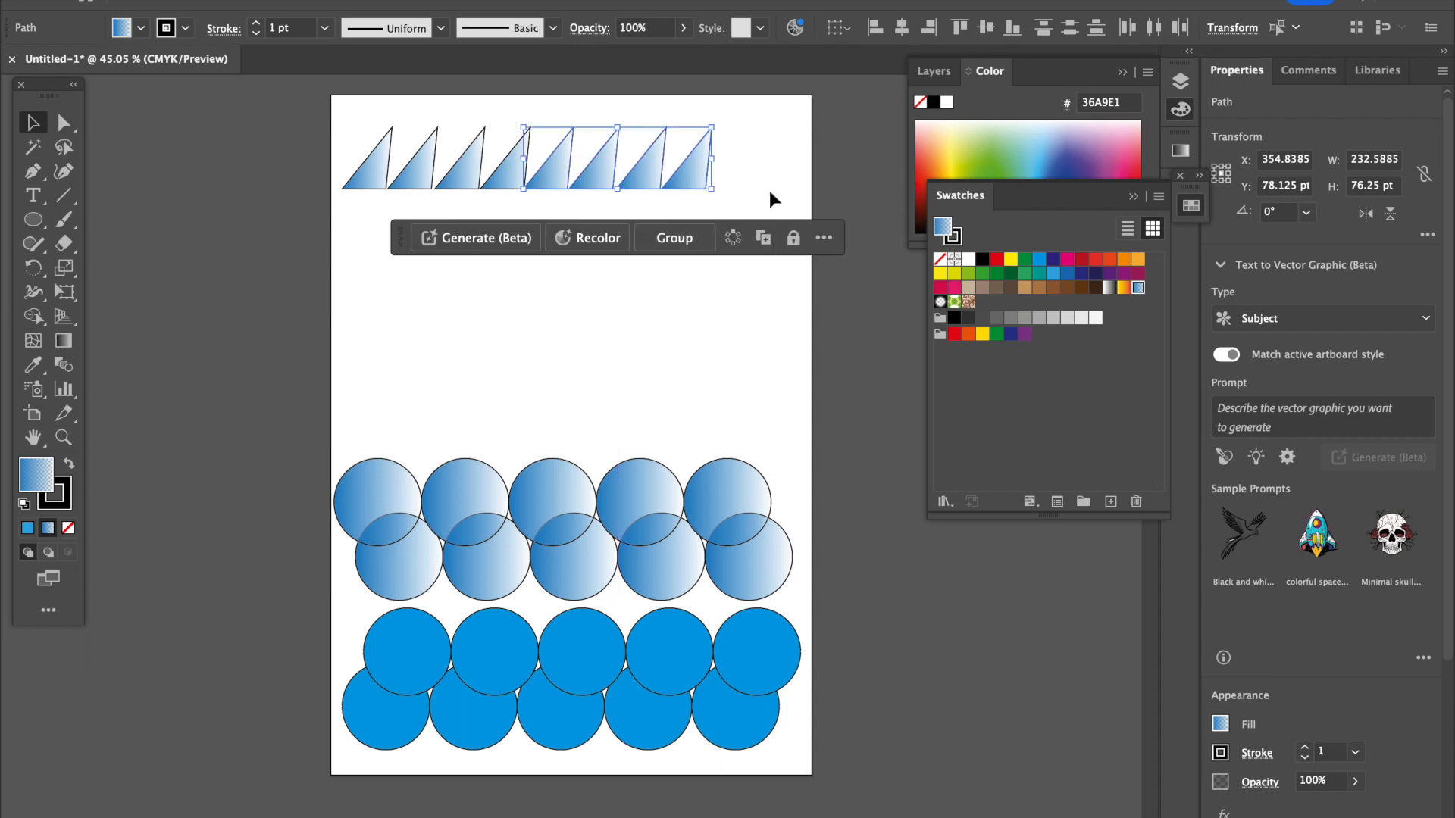
click(769, 194)
Hide the contextual task bar that appears below the selected triangle.
click(694, 174)
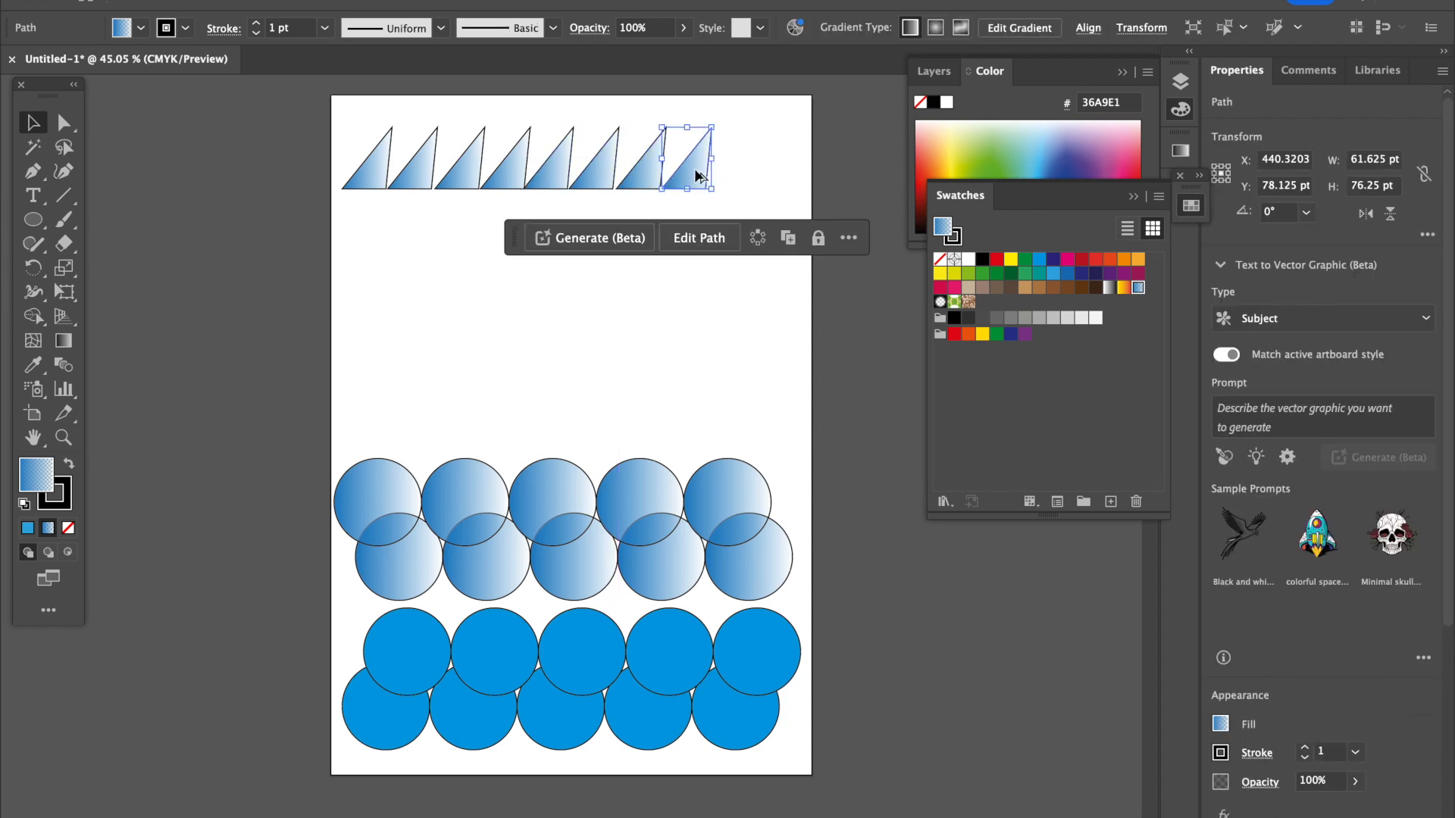
click(850, 239)
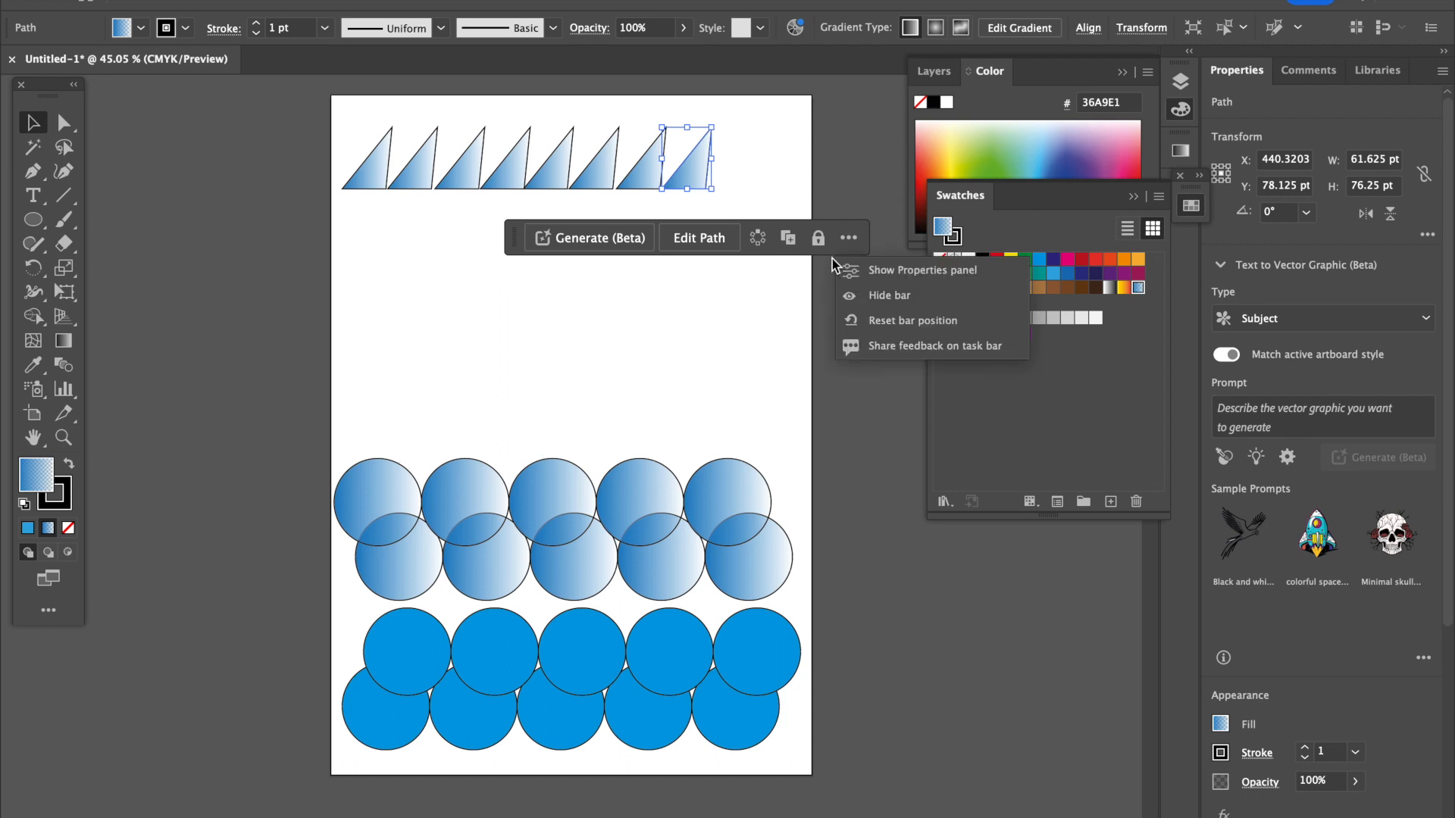
click(879, 295)
Extend the row to ten triangles by adding two copies after its last triangle.
click(646, 166)
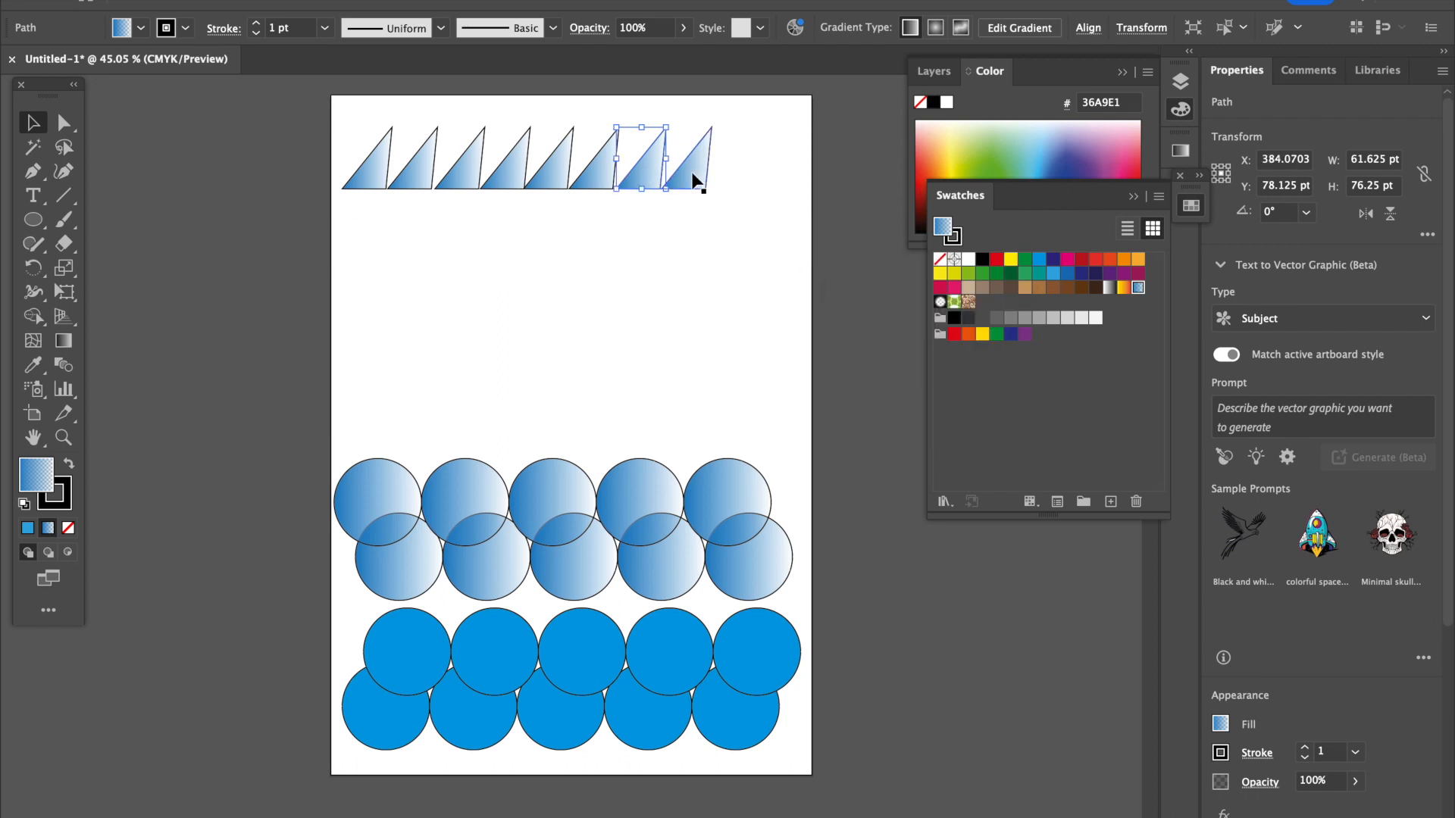
shift+click(693, 180)
drag(693, 178, 779, 179)
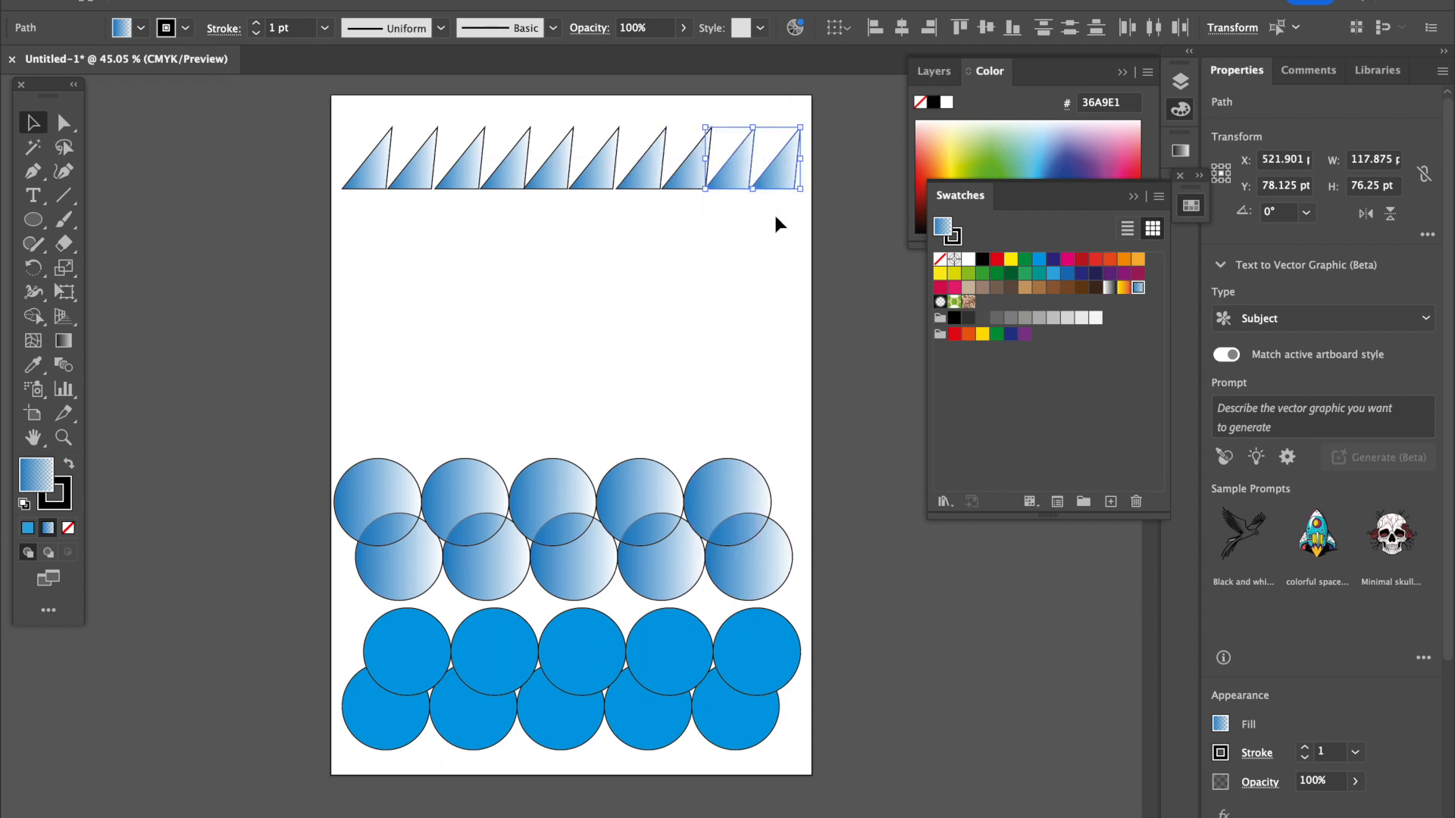
click(779, 202)
Move the ten triangles down as a group and overlay a copy of it offset slightly up and to the left.
drag(373, 137, 802, 212)
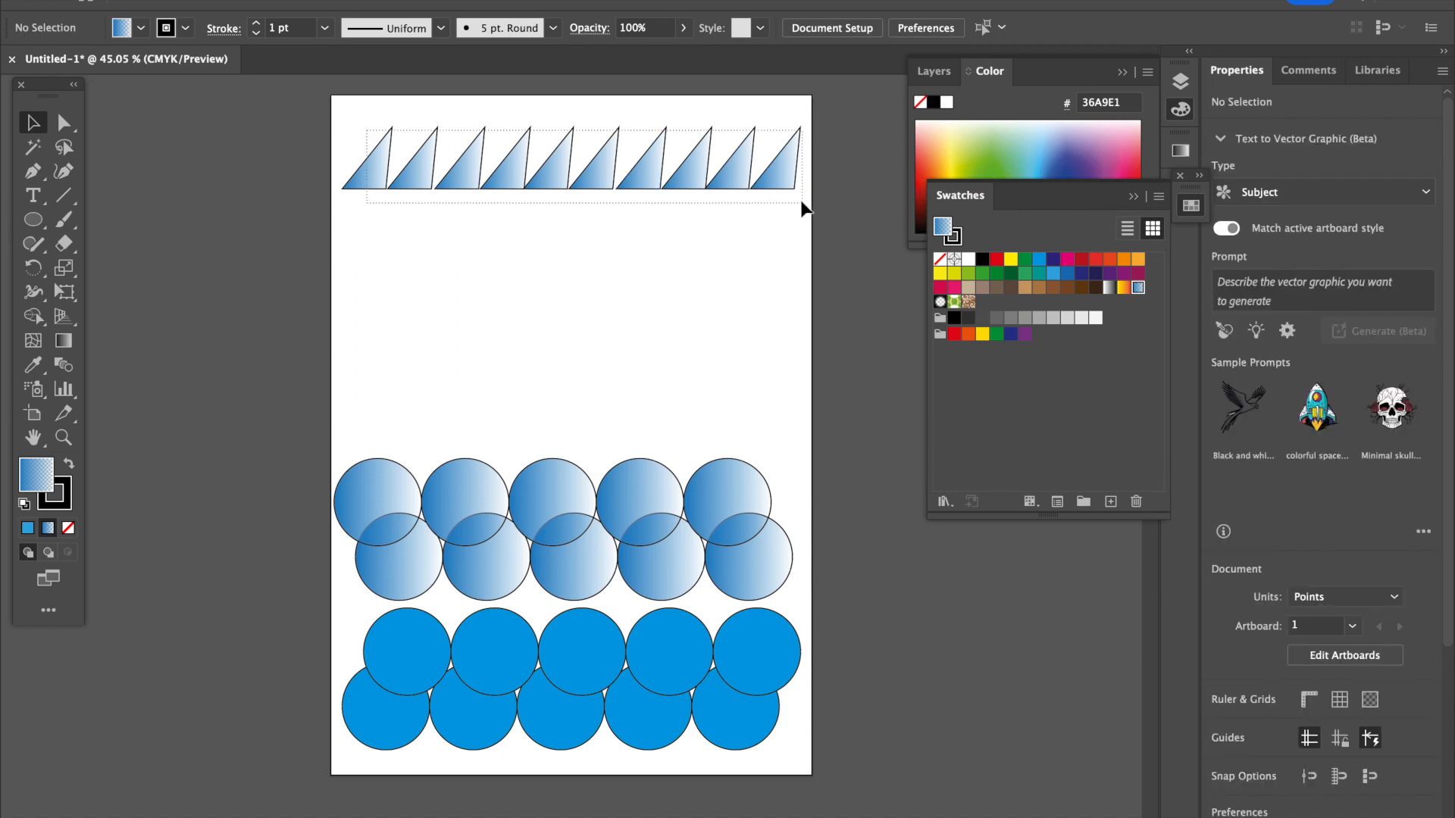
right_click(780, 184)
click(832, 224)
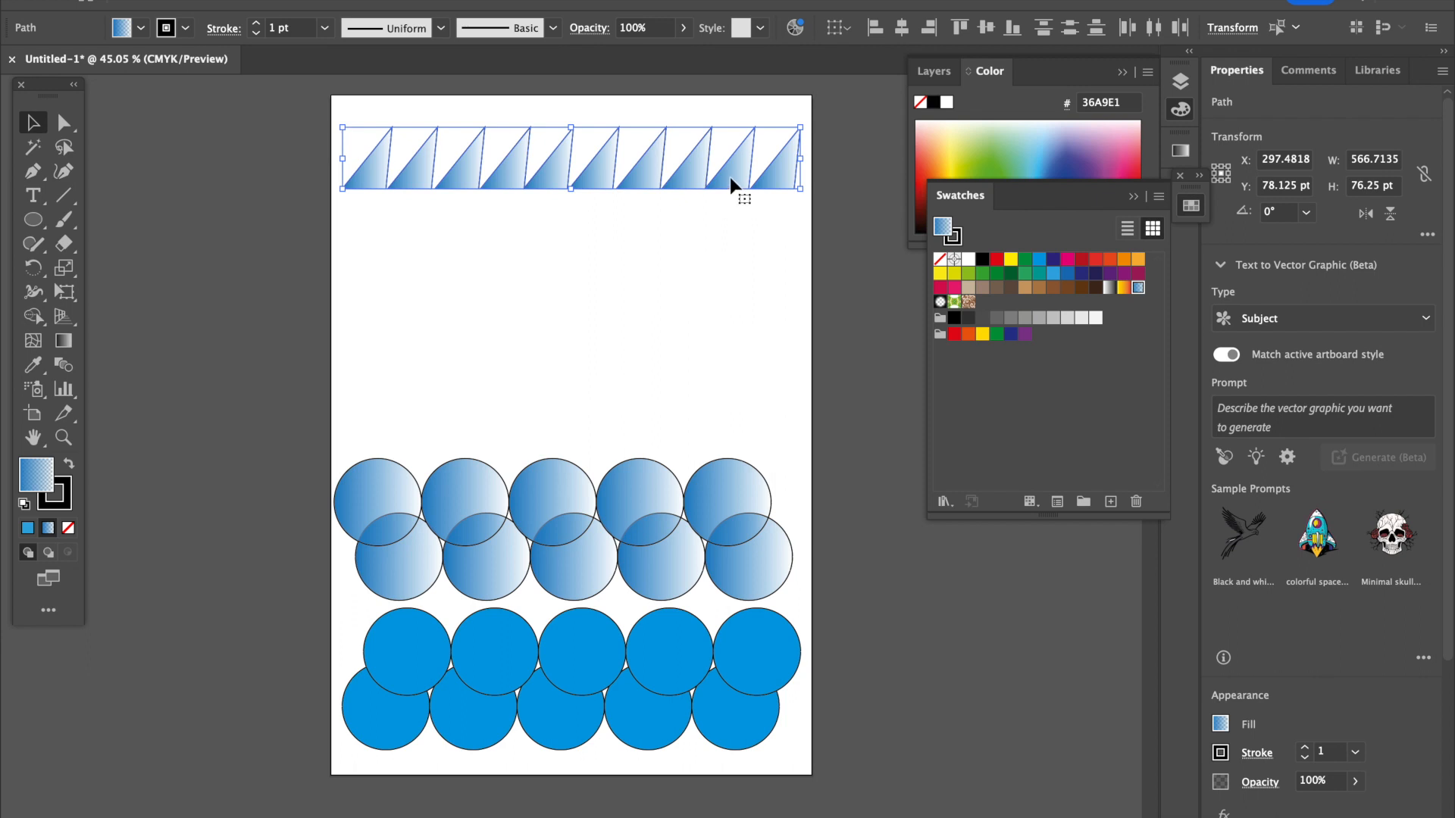
drag(728, 171, 721, 233)
key(ctrl+g)
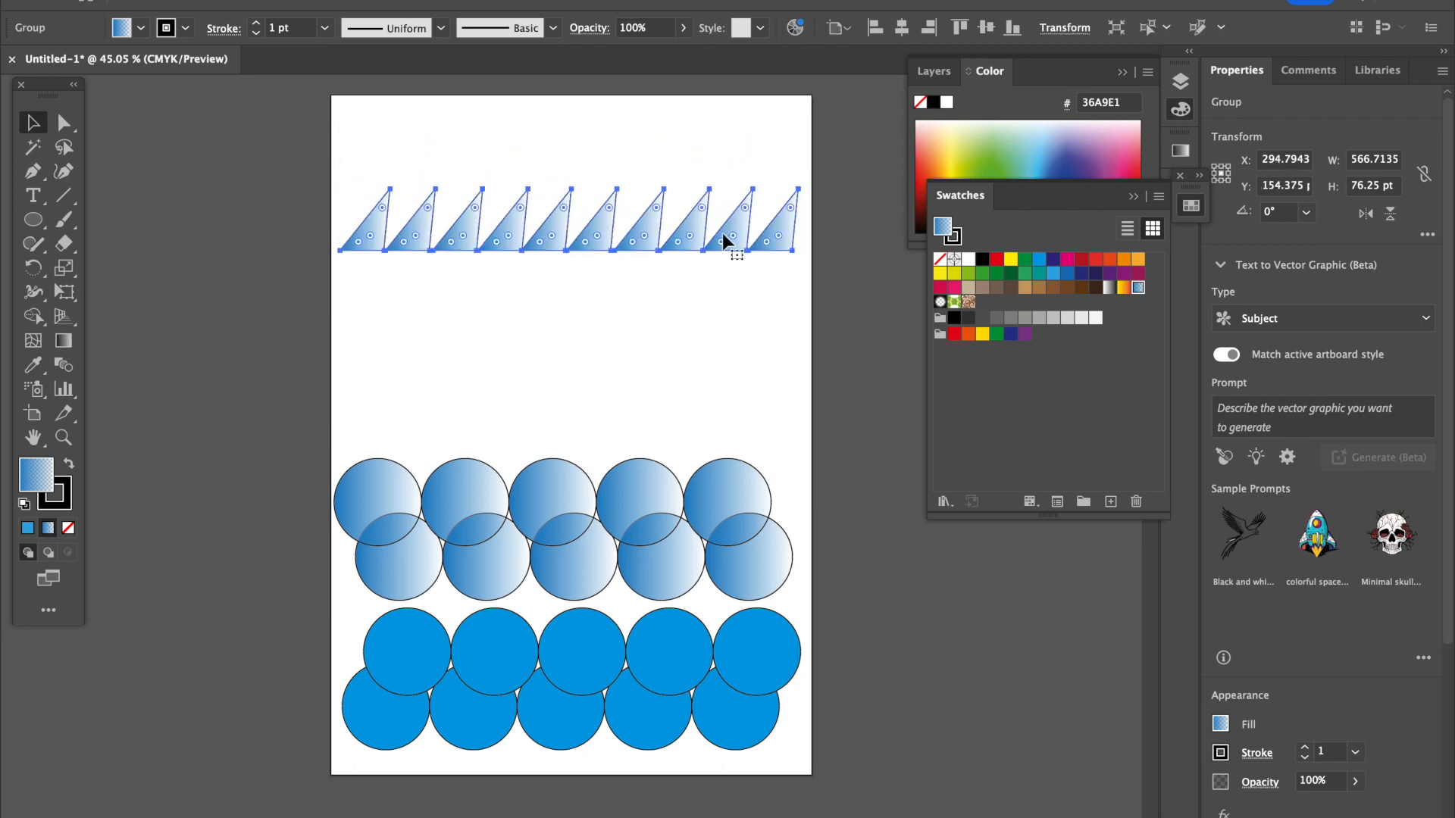
mouse_move(773, 242)
mouse_down()
mouse_move(773, 210)
mouse_move(765, 225)
mouse_up()
click(774, 284)
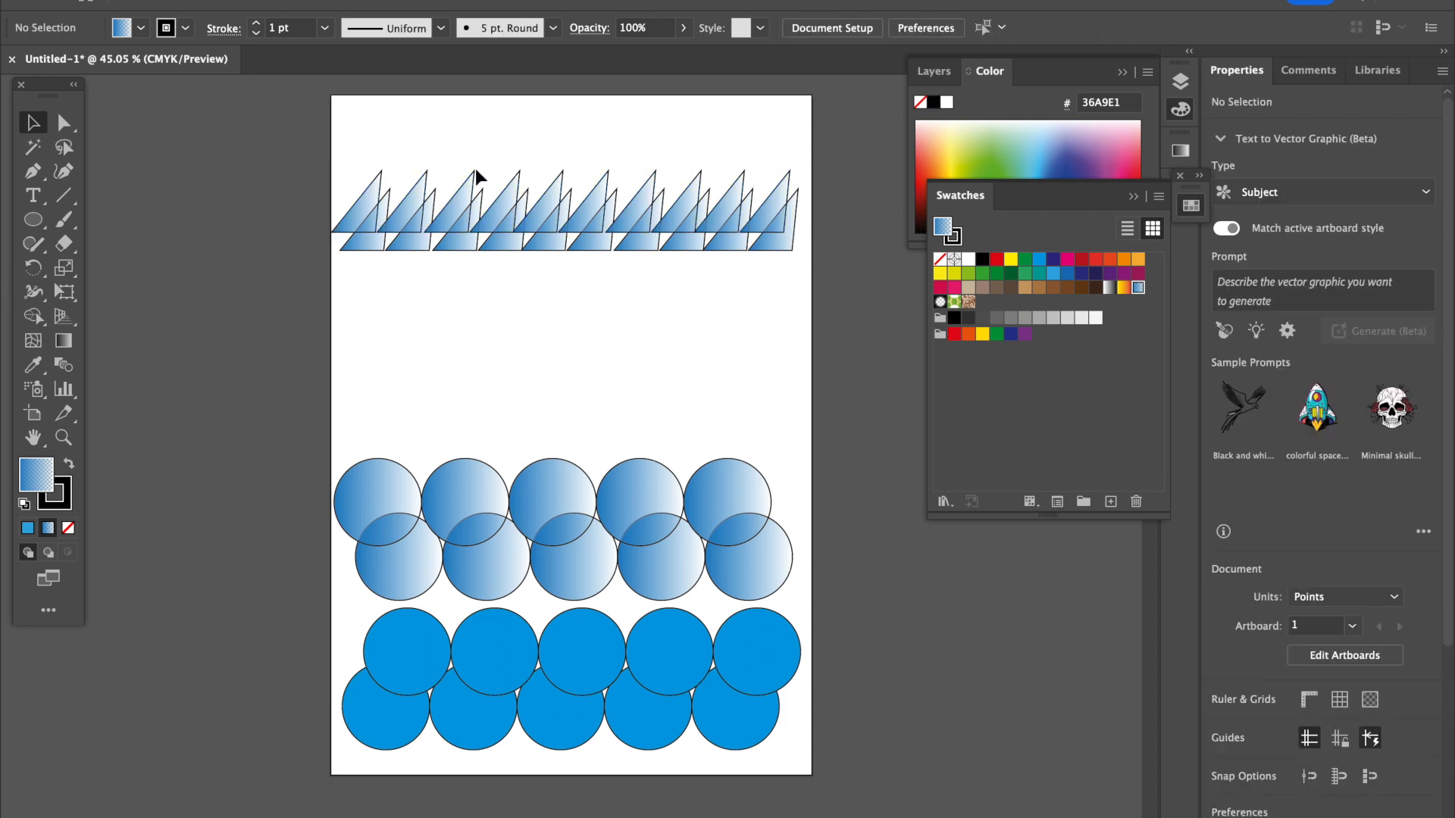
click(37, 220)
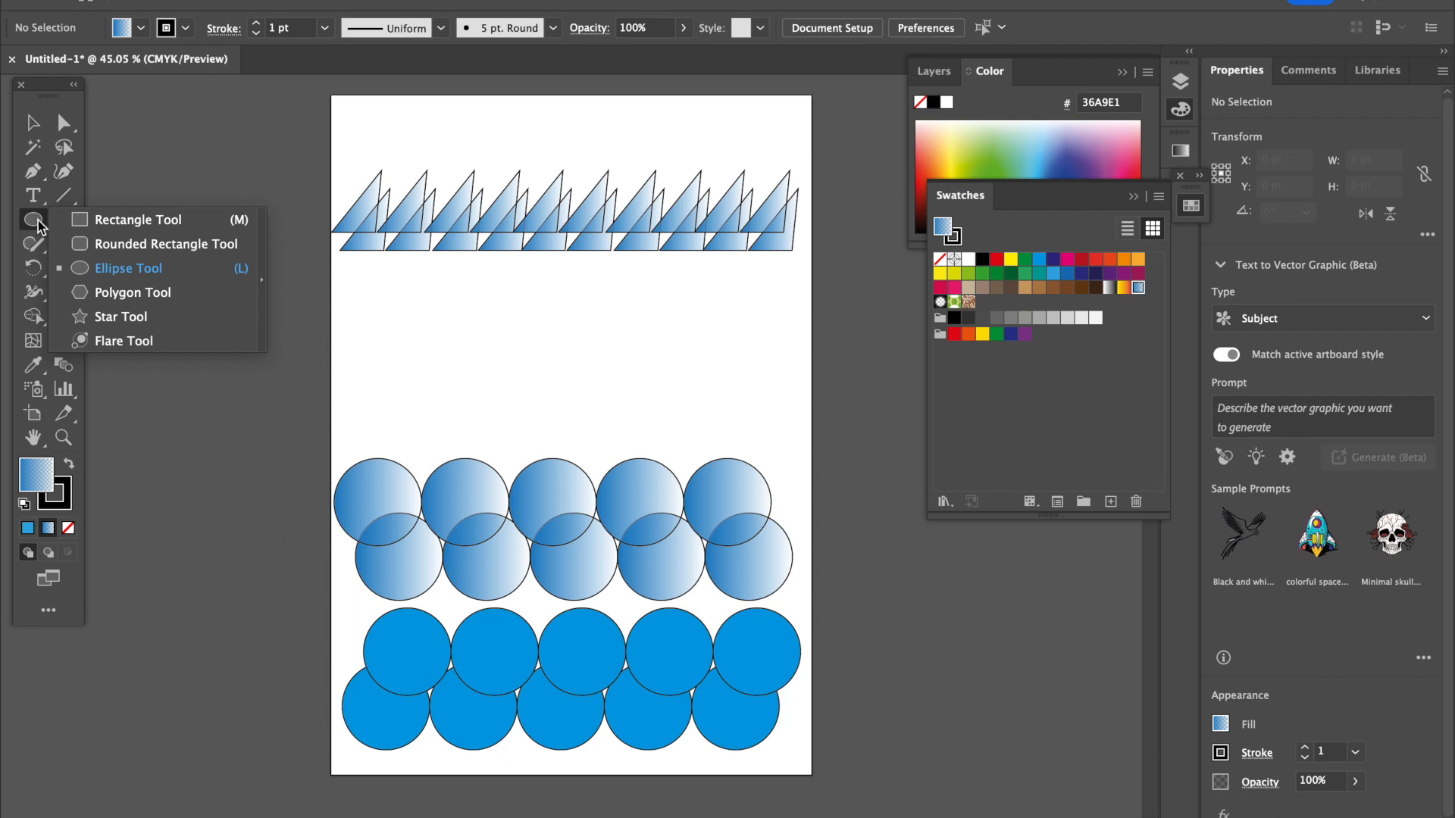
click(102, 251)
drag(347, 350, 391, 392)
click(41, 129)
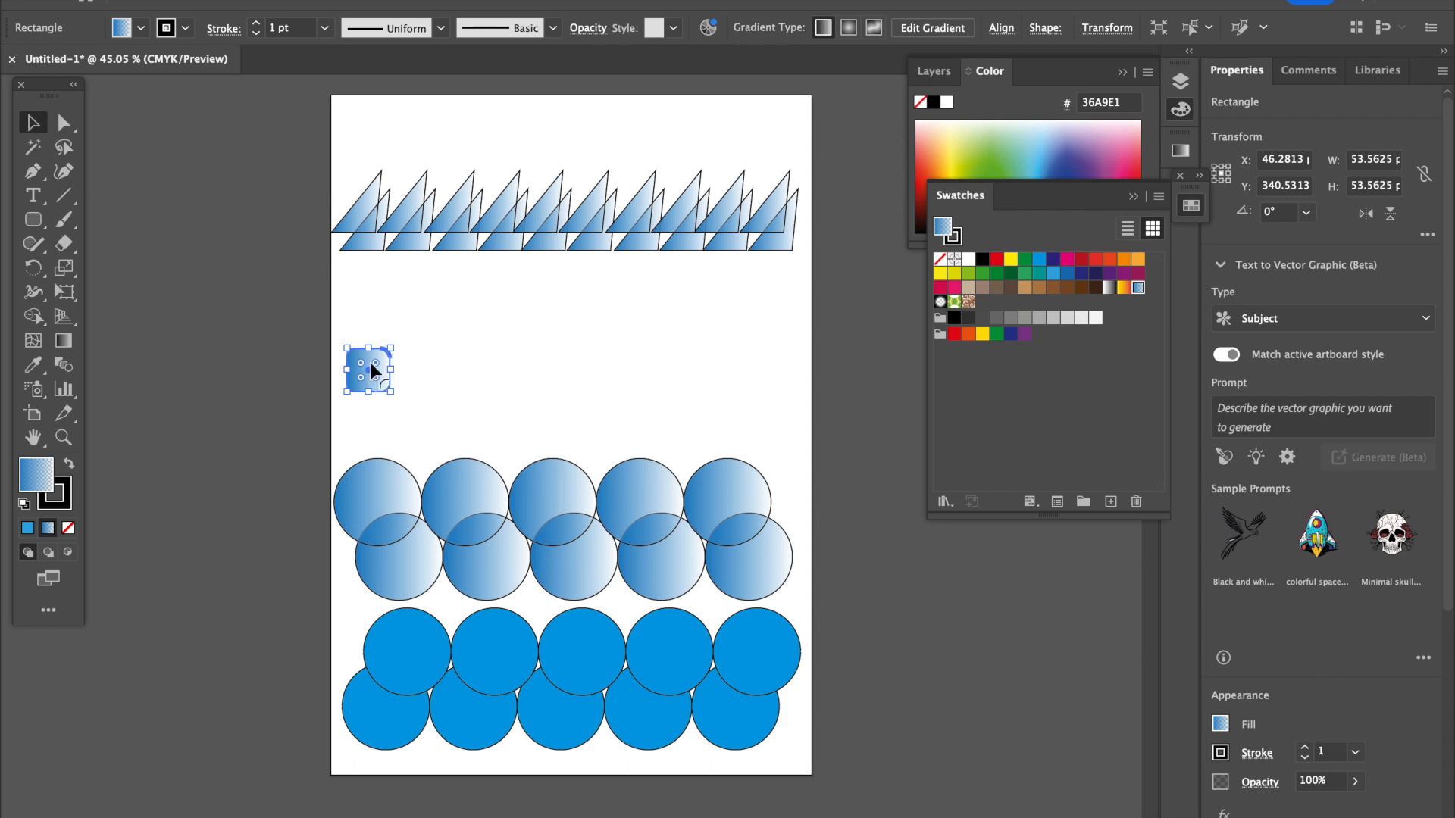
drag(364, 364, 421, 369)
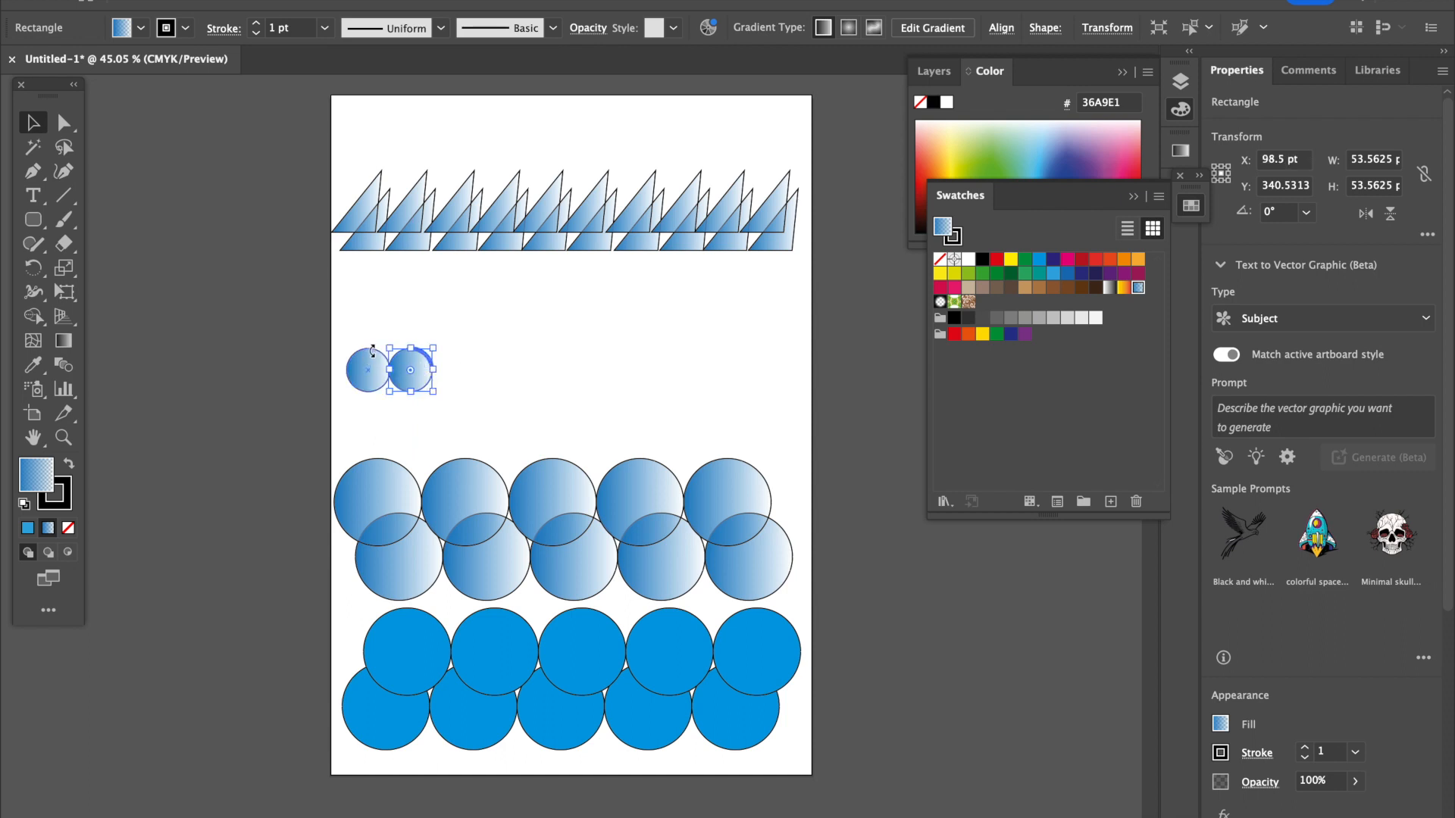
click(468, 362)
drag(357, 345, 466, 395)
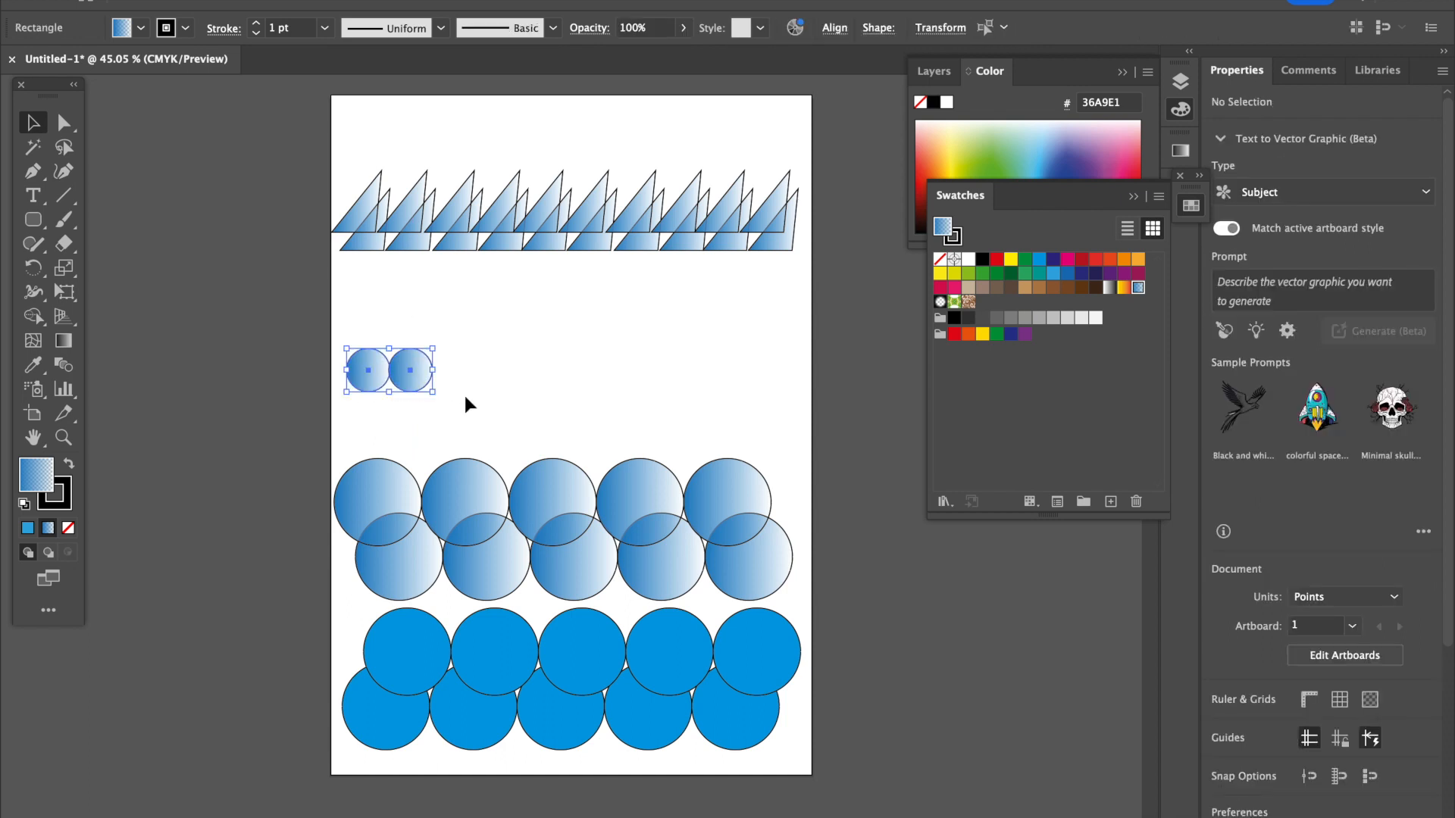
key(Delete)
Draw a rounded square about 52 pt wide below the left end of the triangle rows.
drag(20, 221, 103, 244)
drag(364, 316, 409, 361)
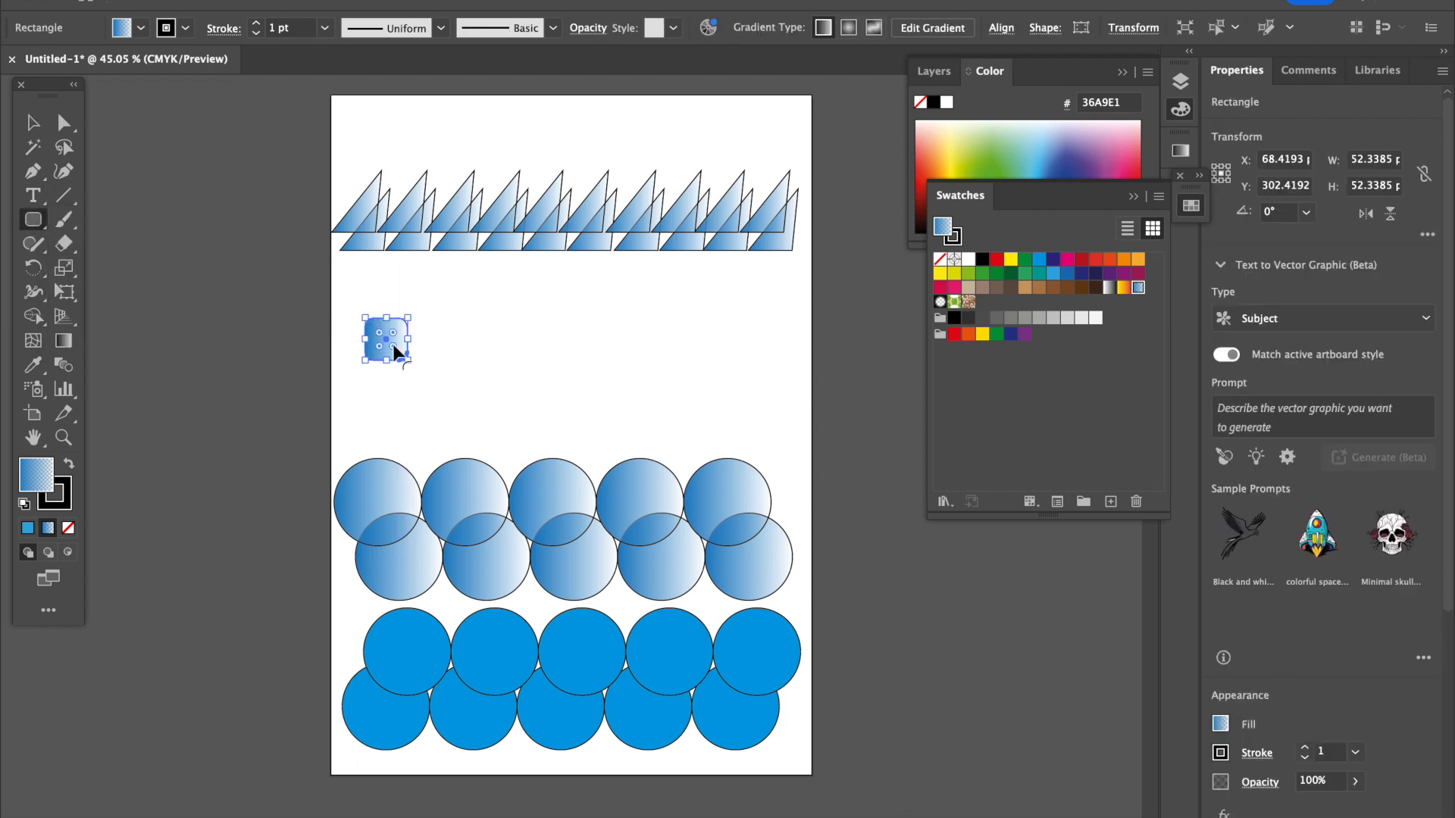
key(v)
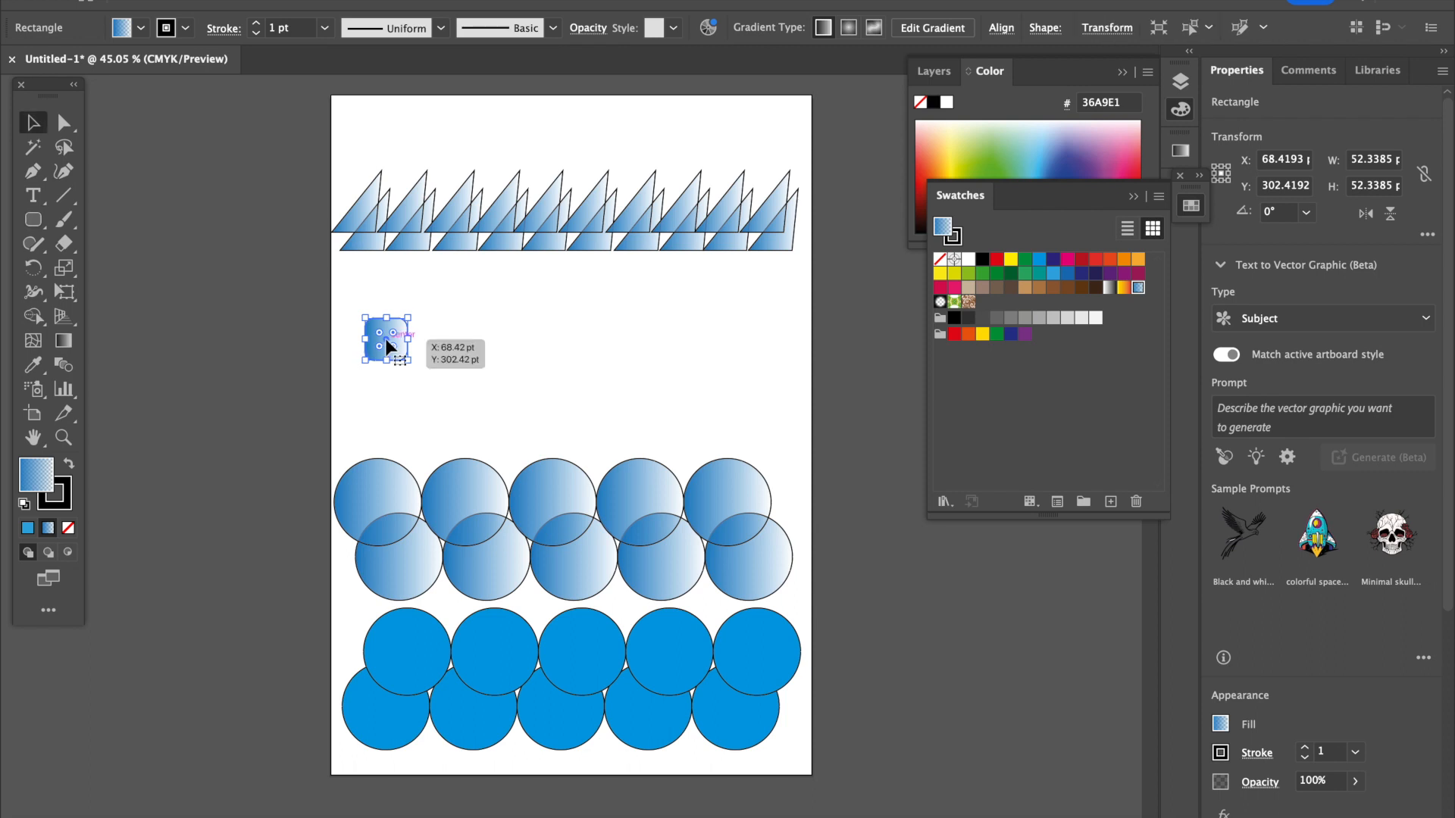
Duplicate the rounded square horizontally into a touching row of four.
drag(388, 346, 467, 343)
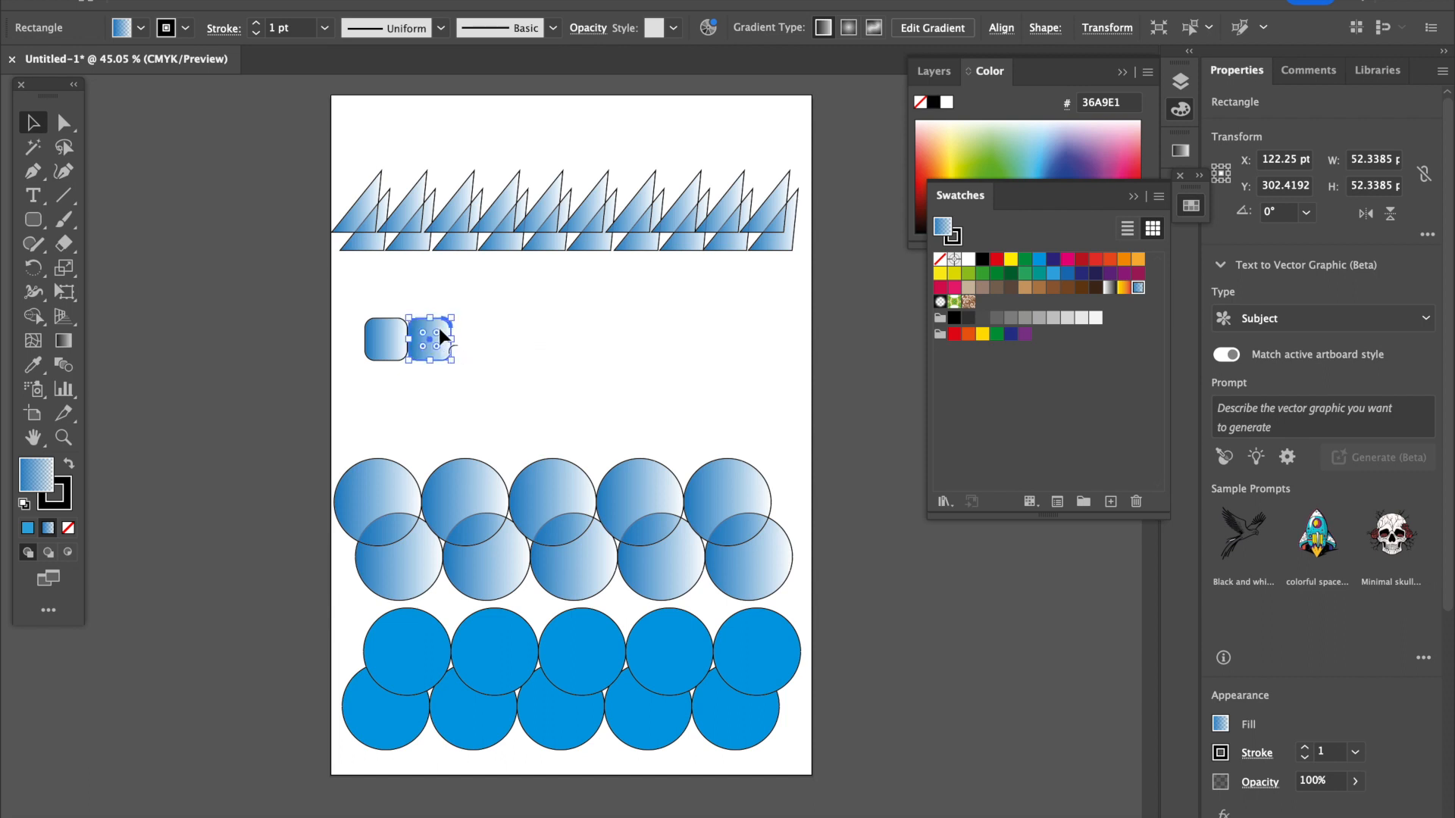
drag(439, 331, 523, 331)
click(524, 344)
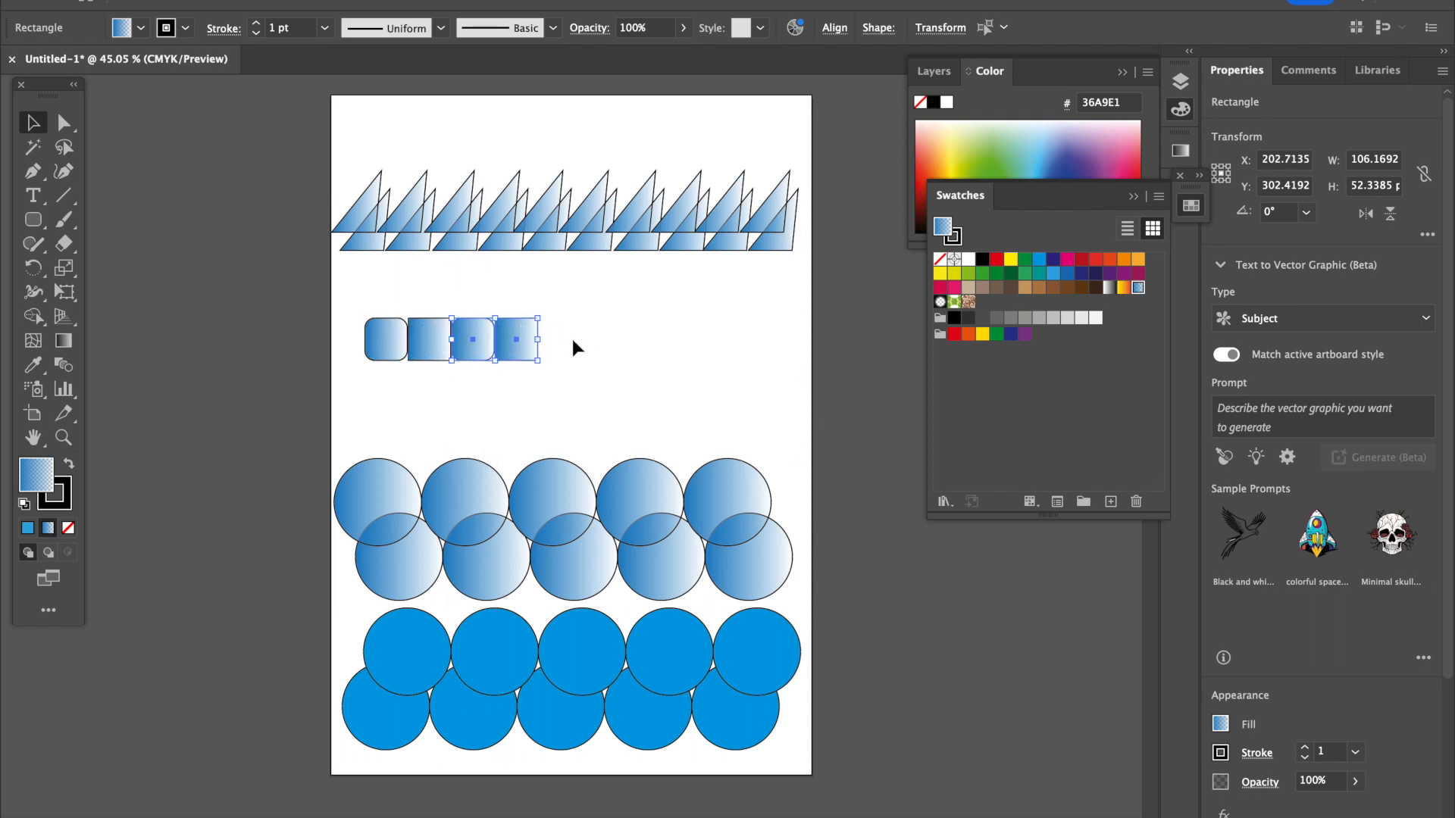
Duplicate the four rounded squares horizontally to extend them into a touching row of eight.
click(565, 335)
drag(370, 307, 551, 358)
drag(531, 340, 692, 336)
click(760, 375)
Group the eight squares and spread the group and an overlapping copy of it across the full artboard width.
drag(396, 345, 732, 391)
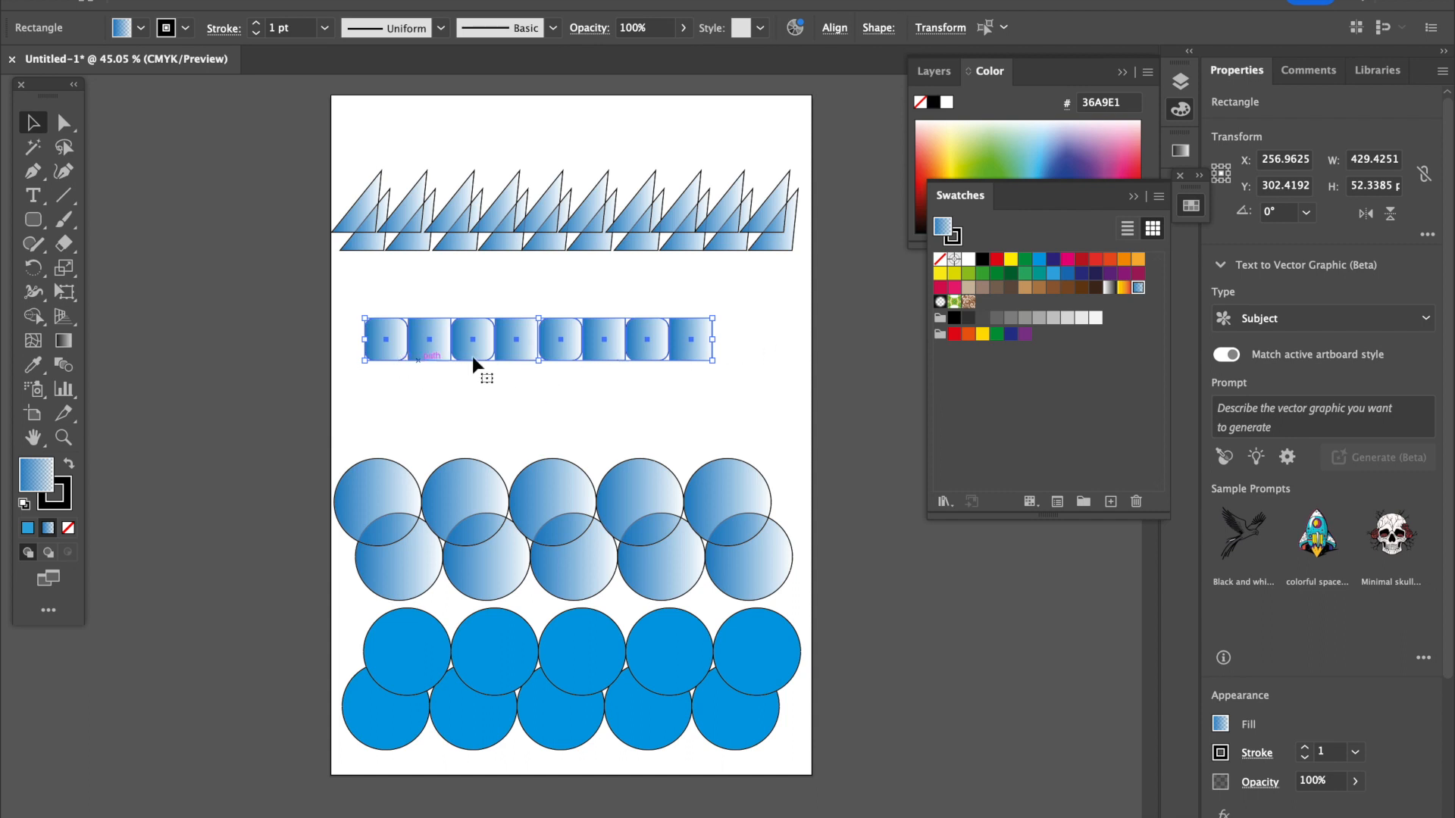
key(super+g)
drag(559, 344, 703, 338)
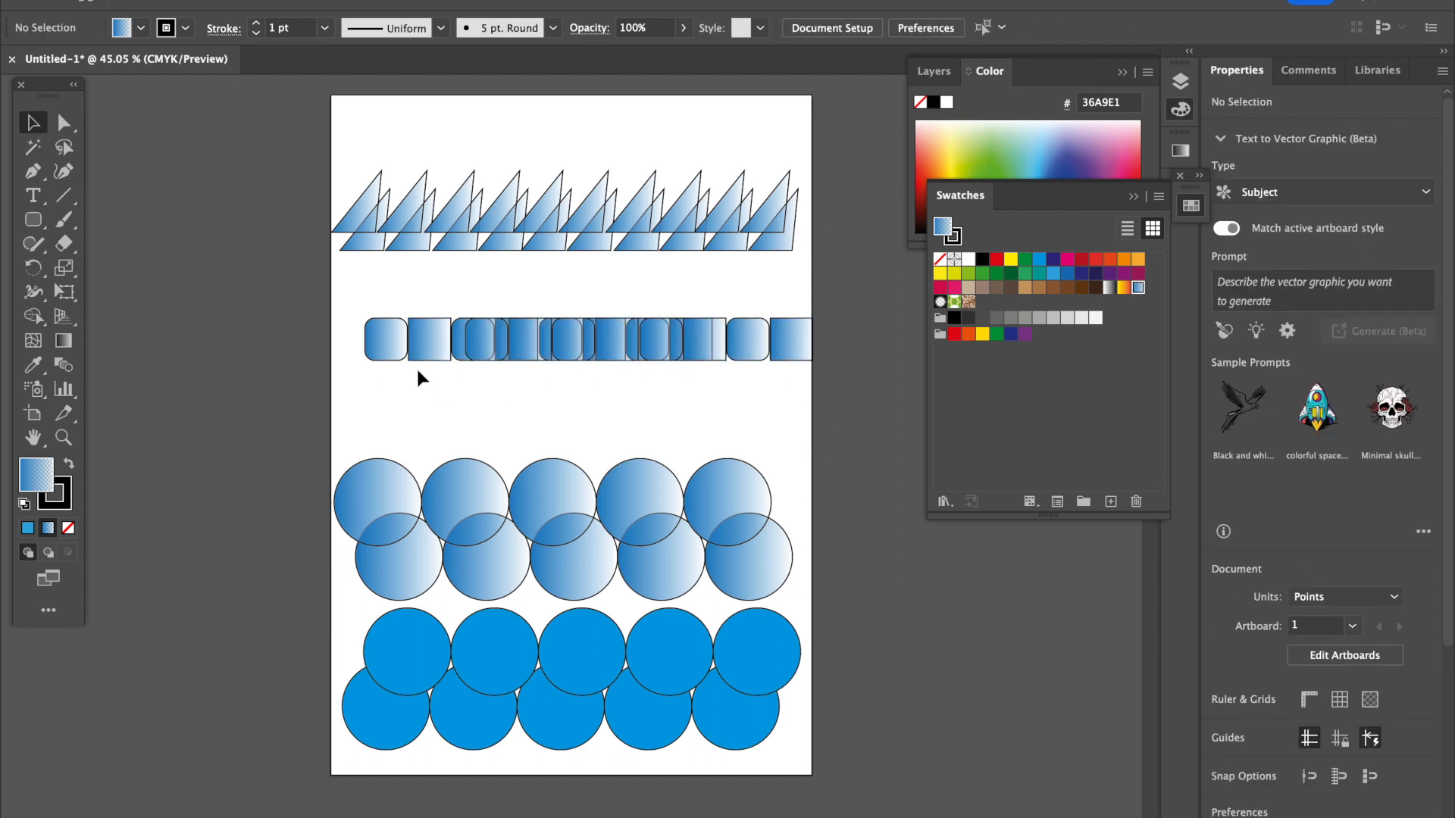
drag(425, 350, 394, 347)
click(502, 382)
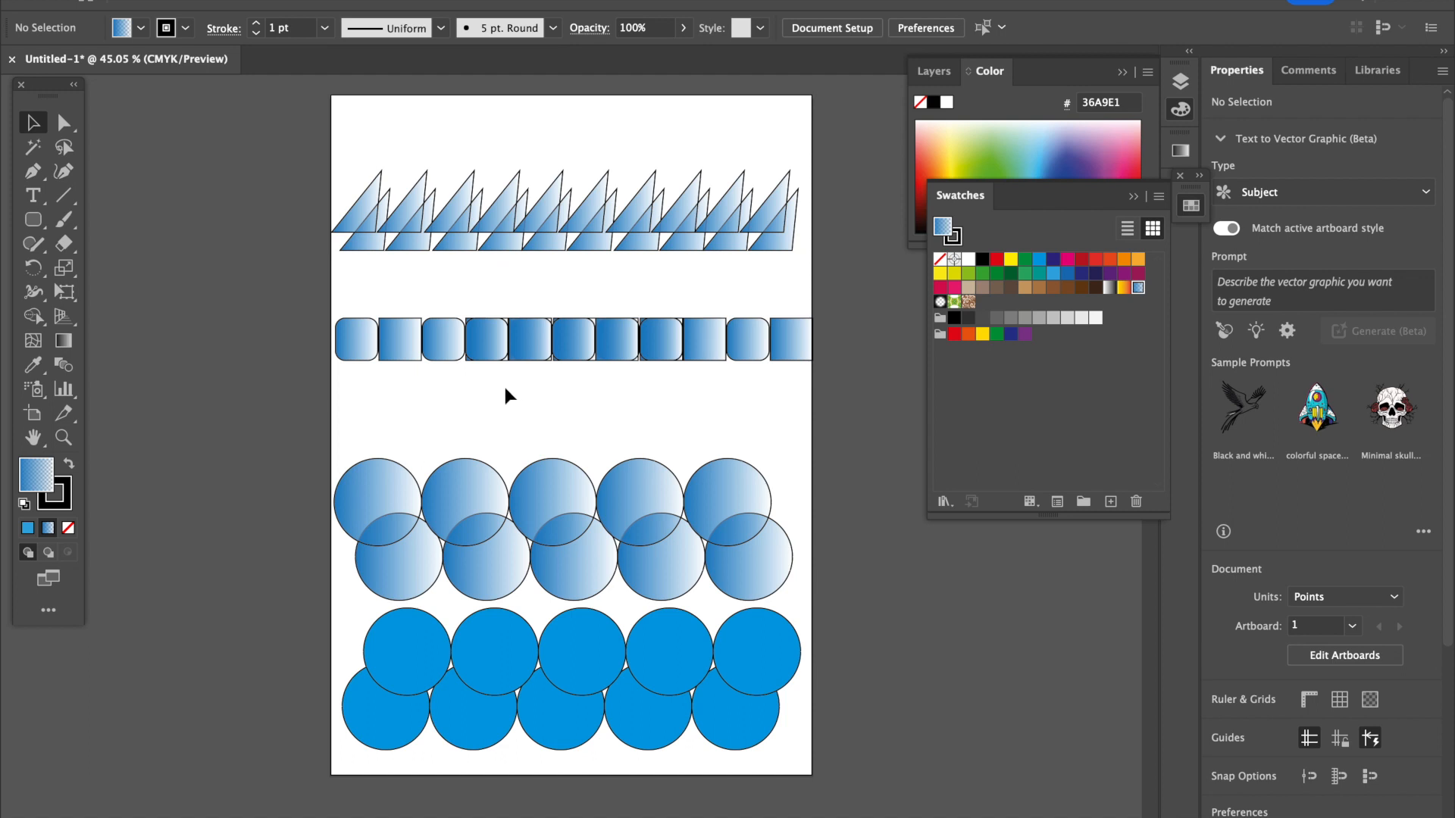
Stack another copy of the eight-square group directly above the row and shift both rows down slightly.
click(569, 348)
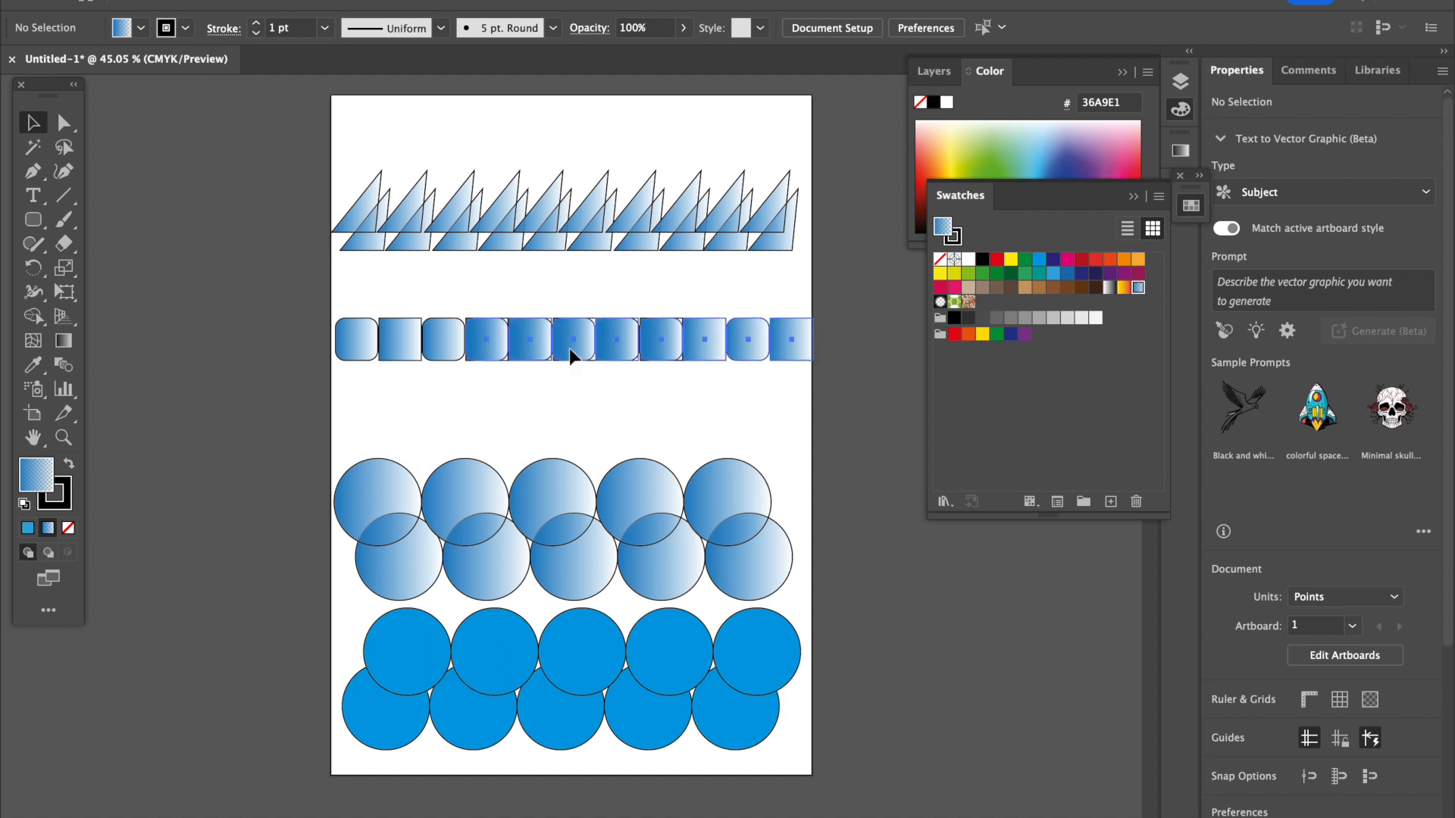
drag(570, 354, 508, 316)
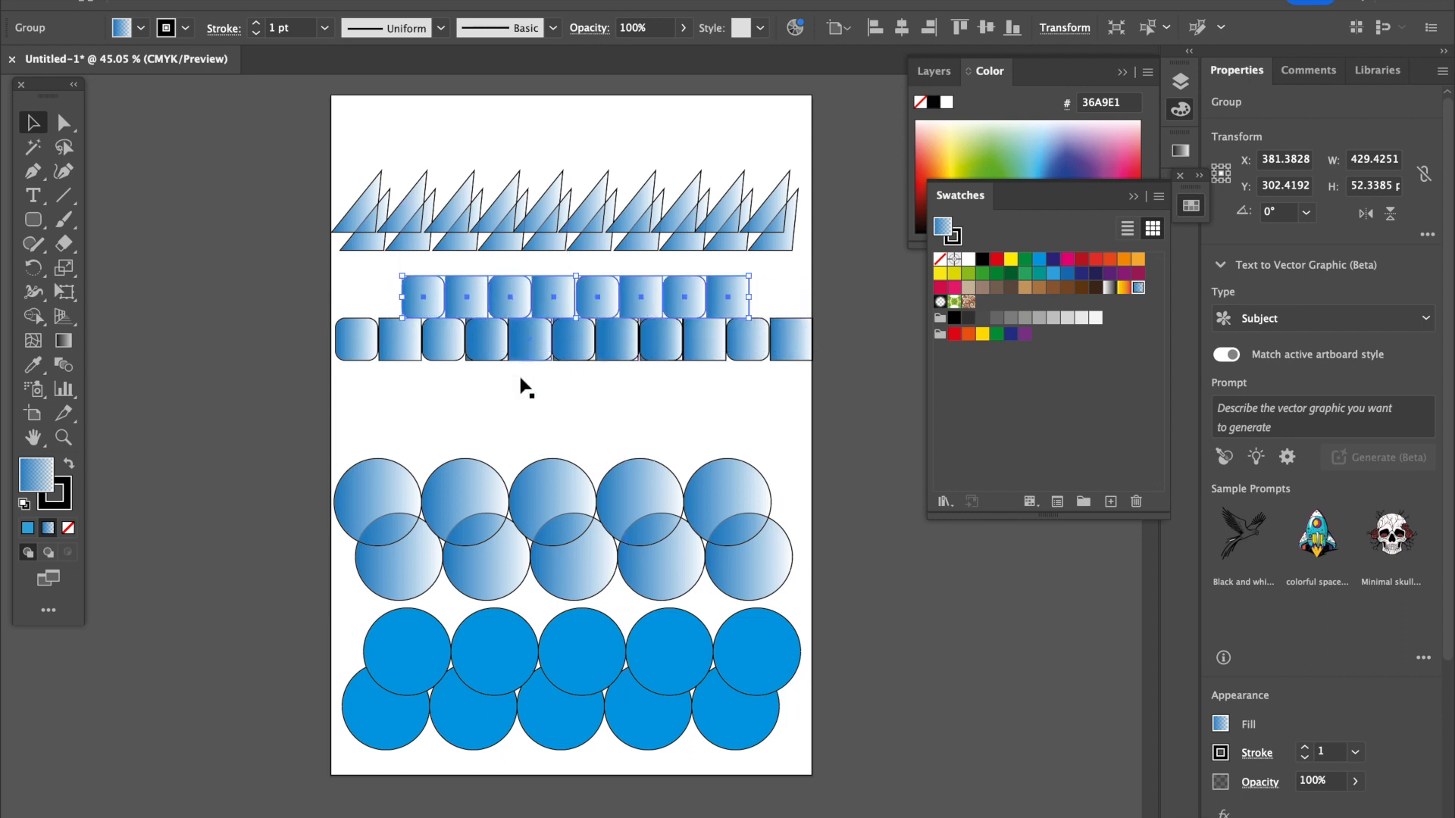
click(521, 385)
drag(378, 275, 742, 386)
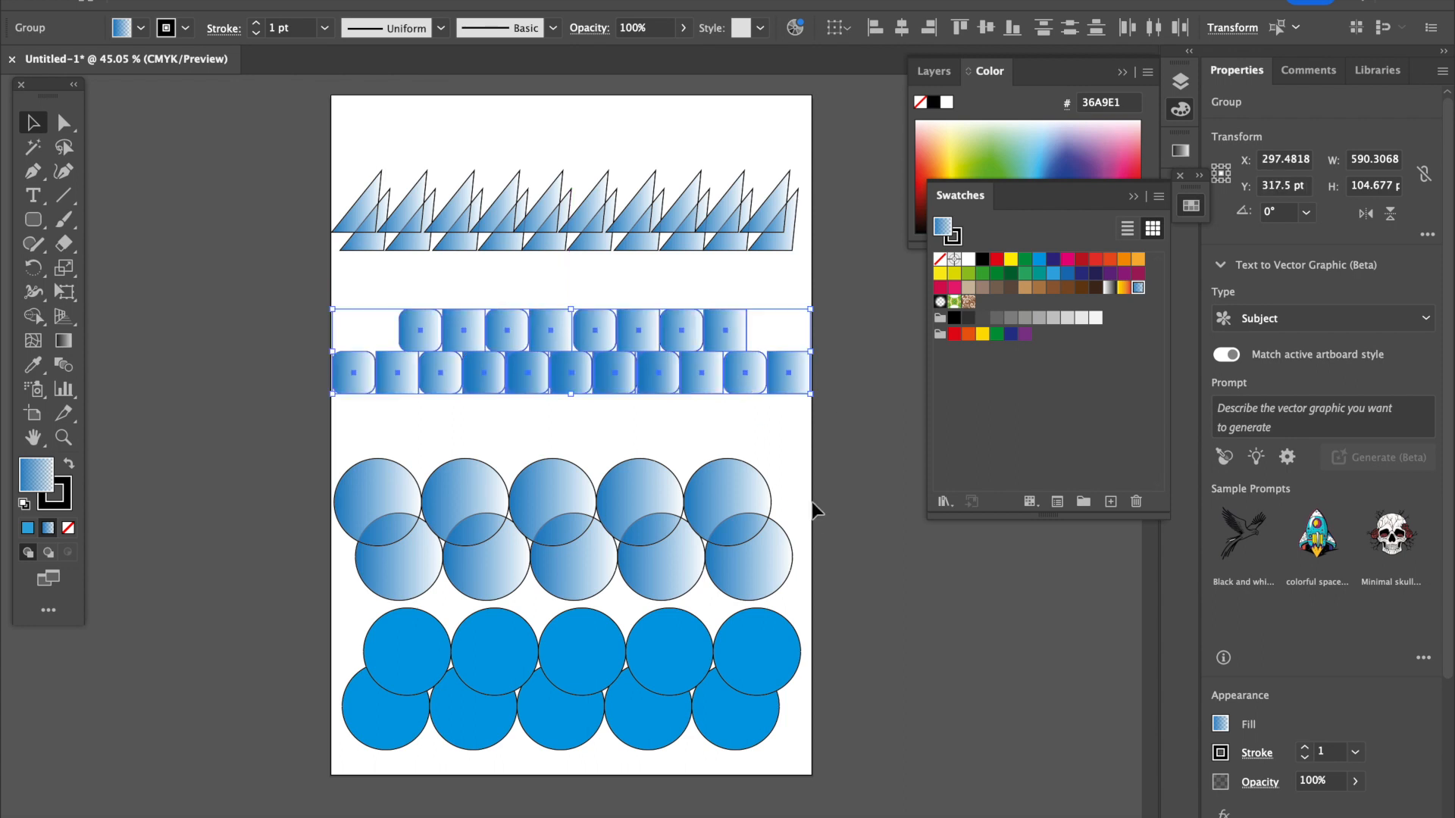
Move all the pattern bands together off the artboard onto the canvas to its right.
click(820, 512)
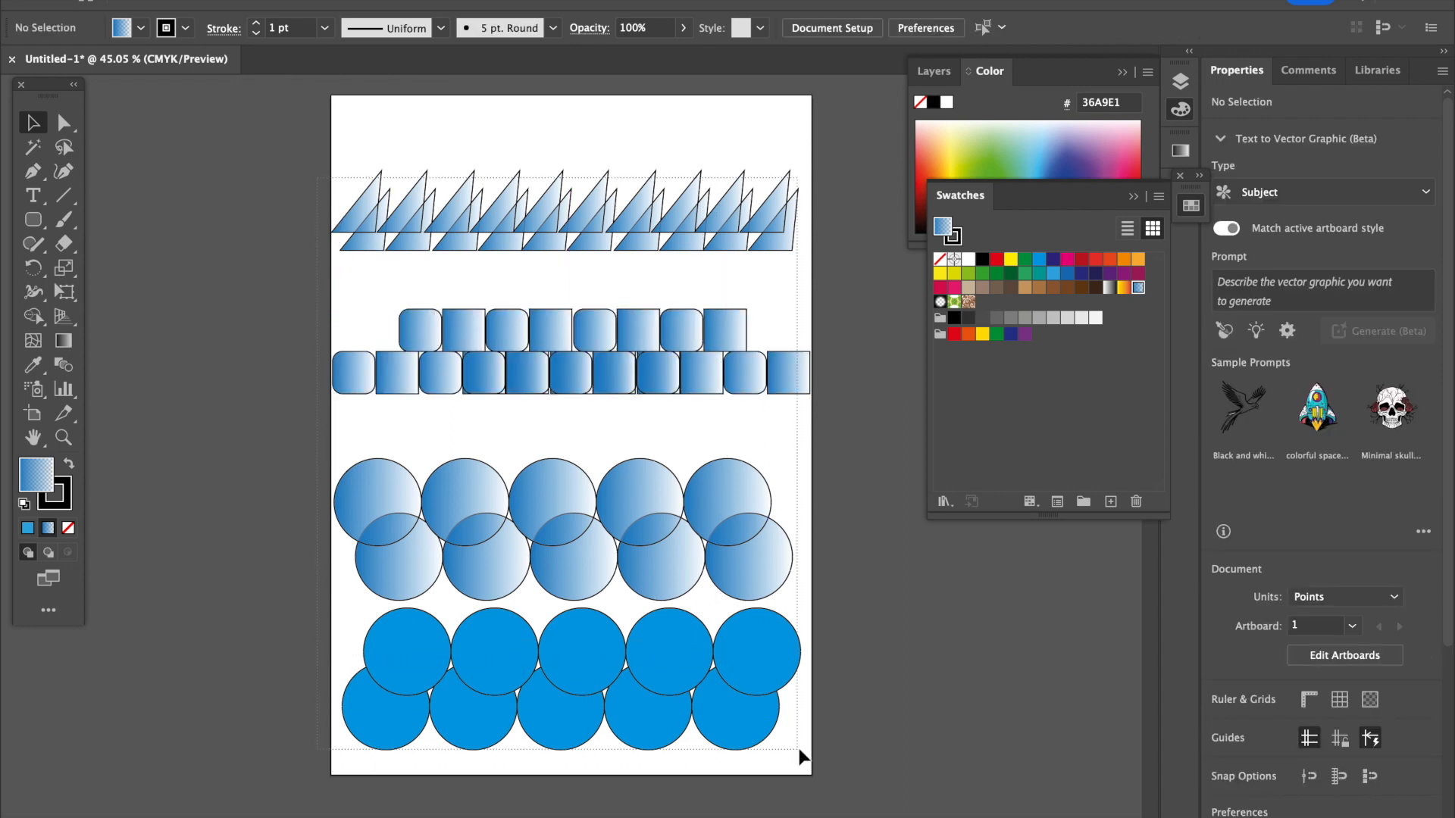
key(ctrl+a)
drag(391, 717, 891, 724)
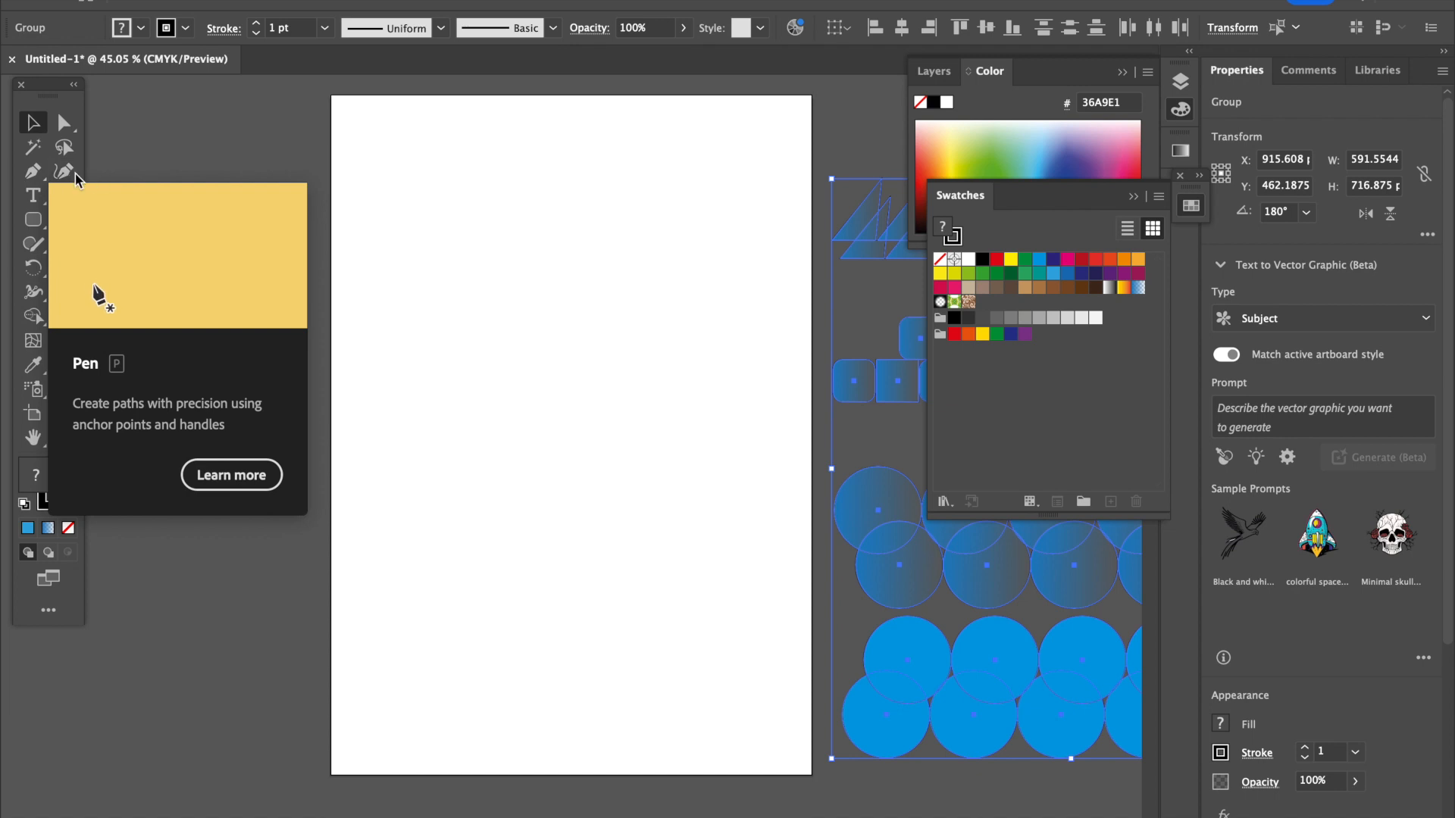
Draw a closed flame-like outline with four pointed peaks and a rounded base in the artboard's upper half using the Paintbrush.
click(63, 219)
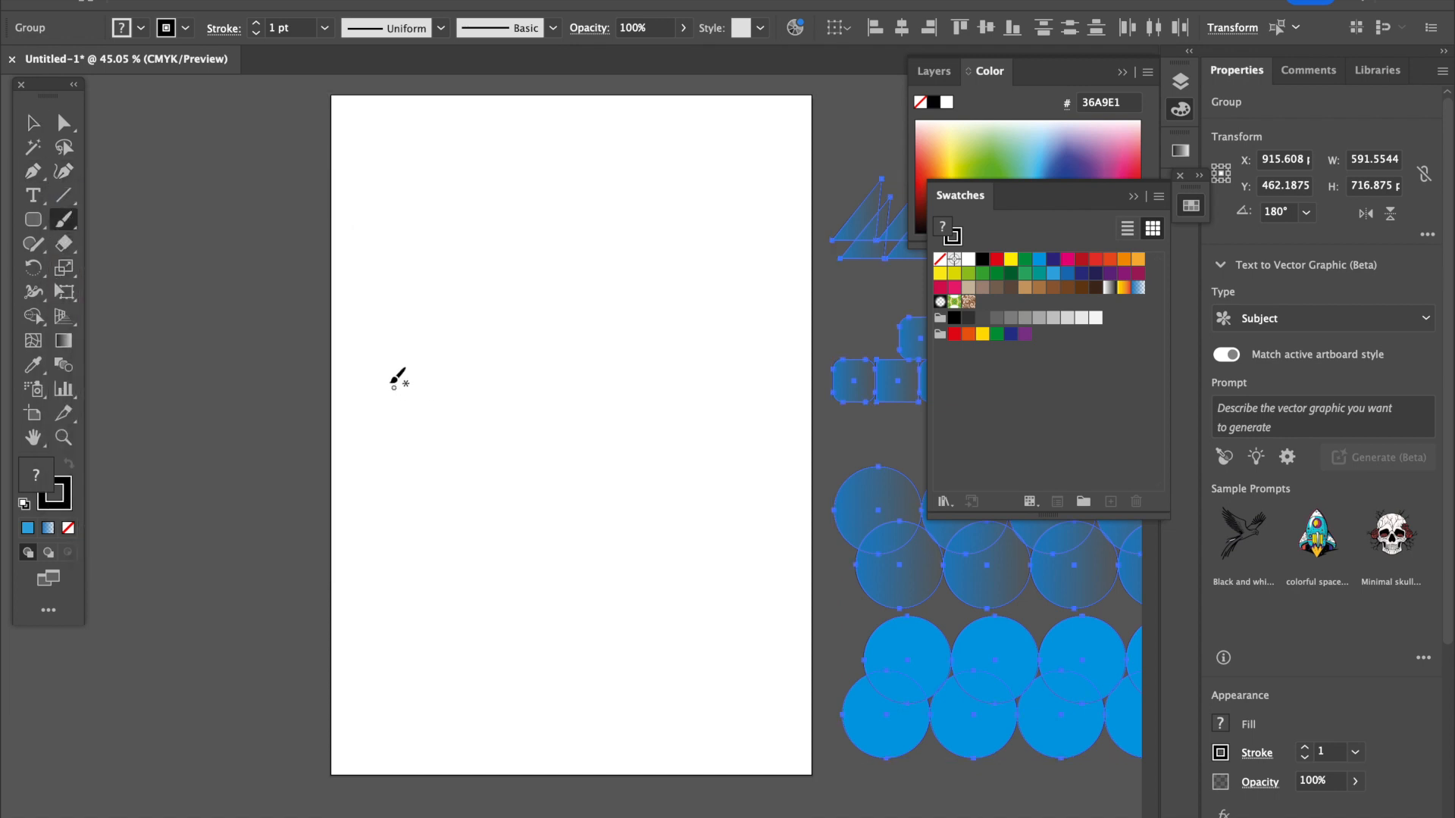
mouse_move(366, 376)
mouse_down()
mouse_move(367, 296)
mouse_move(486, 205)
mouse_move(470, 287)
mouse_move(480, 362)
mouse_move(526, 294)
mouse_move(596, 244)
mouse_move(571, 310)
mouse_move(577, 372)
mouse_move(694, 244)
mouse_move(668, 304)
mouse_move(683, 358)
mouse_move(745, 260)
mouse_move(755, 322)
mouse_up()
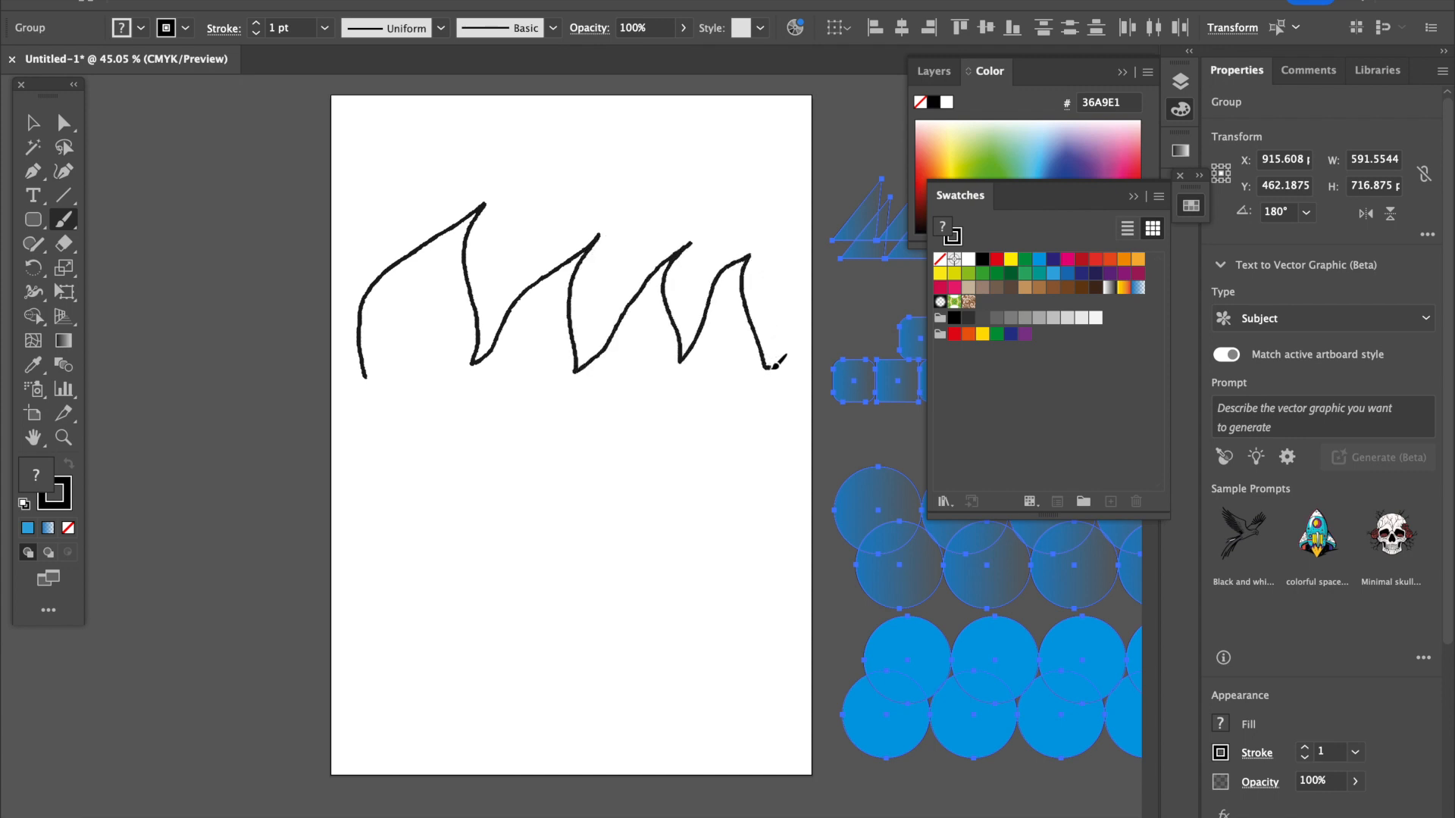
mouse_move(779, 378)
mouse_down()
mouse_move(708, 428)
mouse_move(434, 425)
mouse_up()
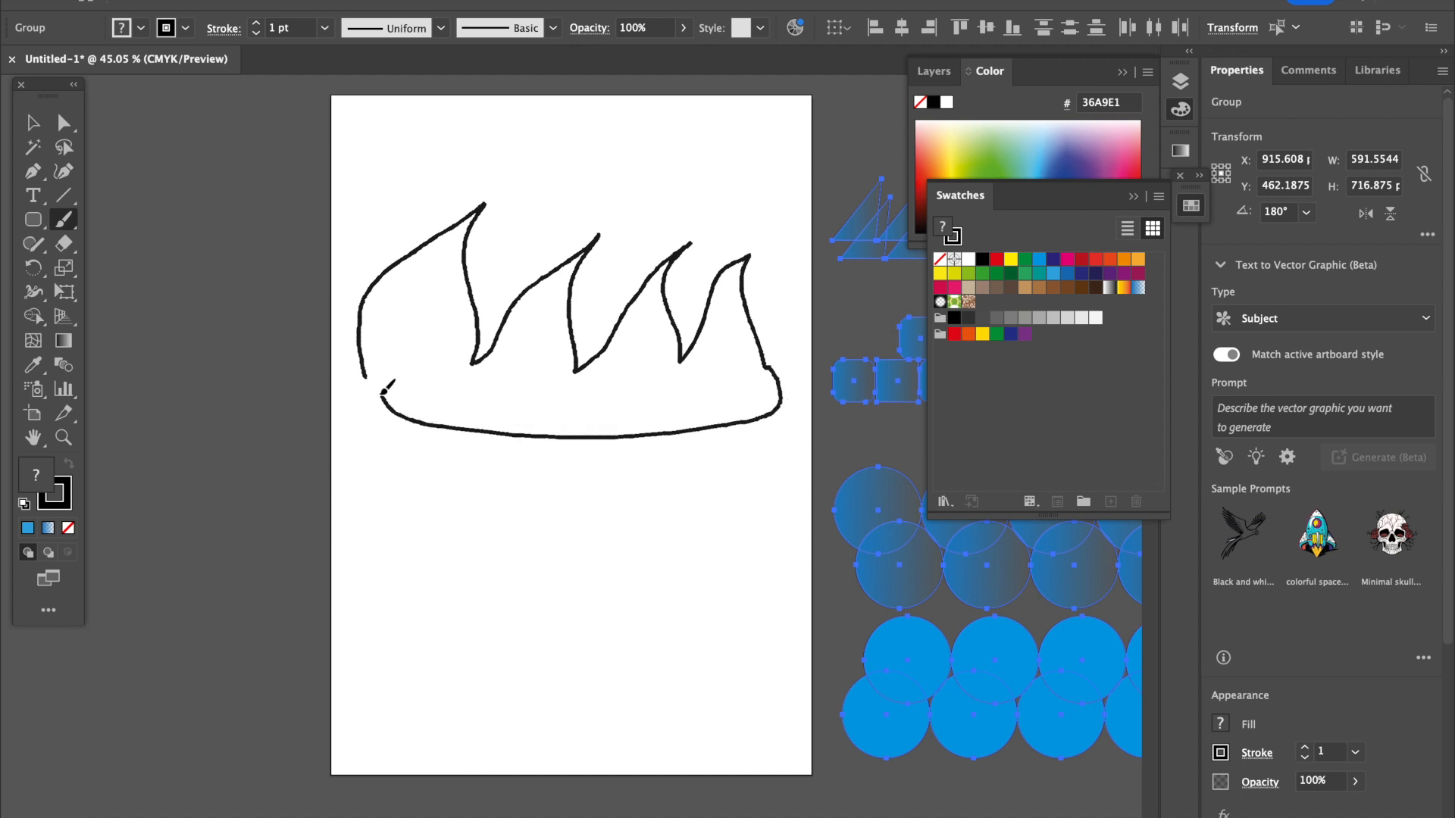
drag(376, 365, 367, 374)
key(v)
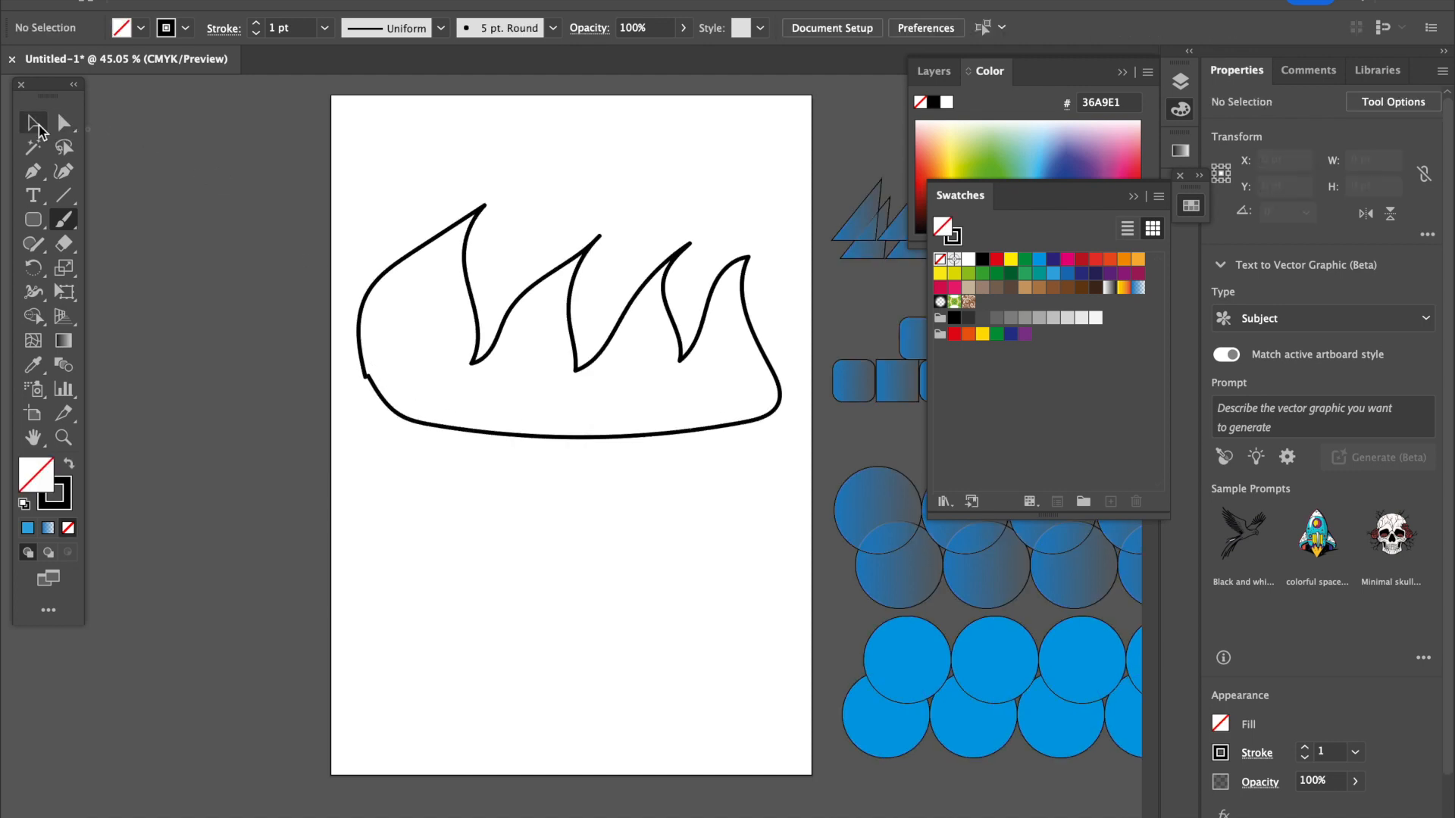
Fill the flame outline with CMYK Cyan and move the shape to the bottom of the artboard.
click(1039, 260)
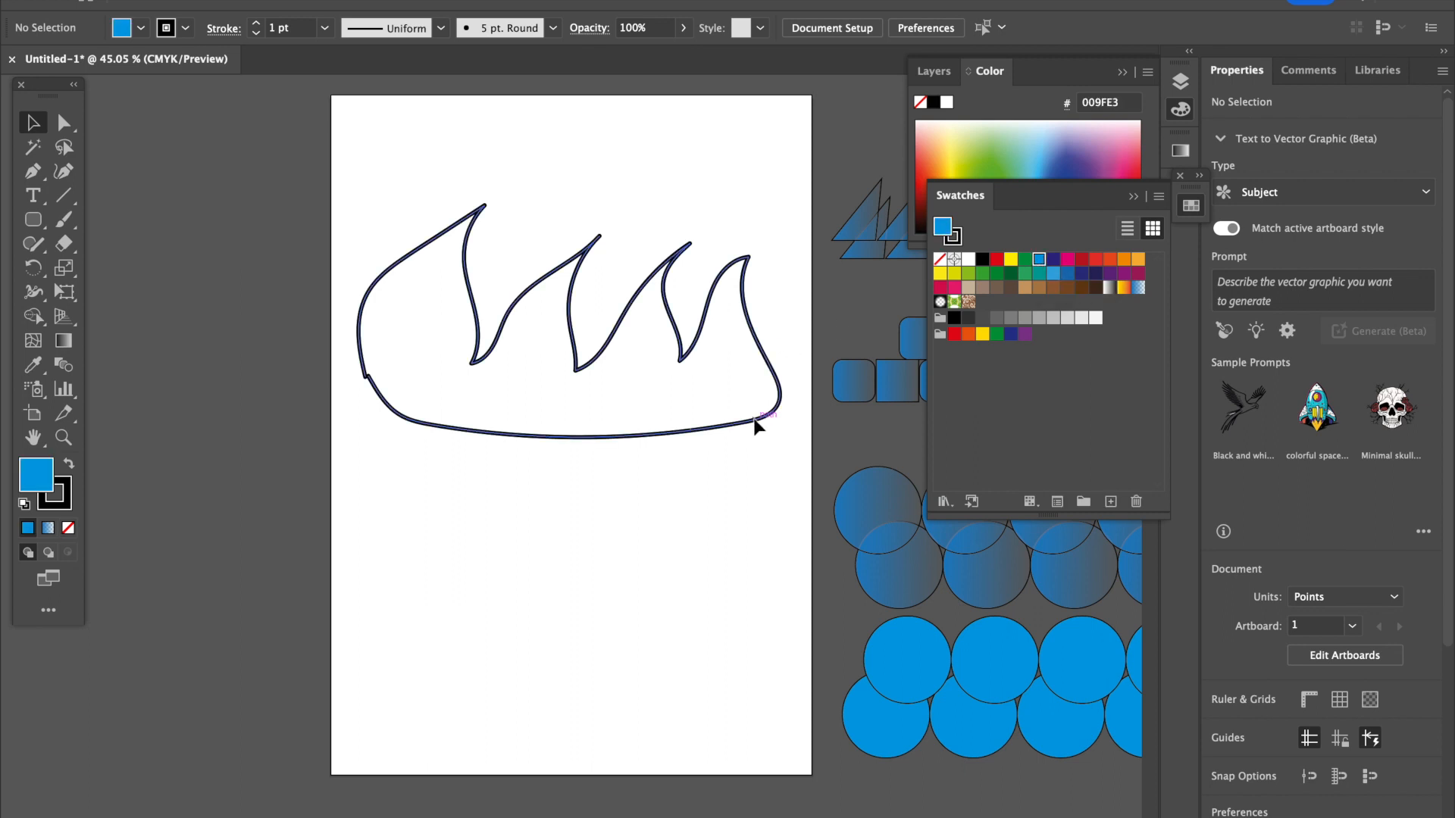
click(755, 424)
click(1040, 260)
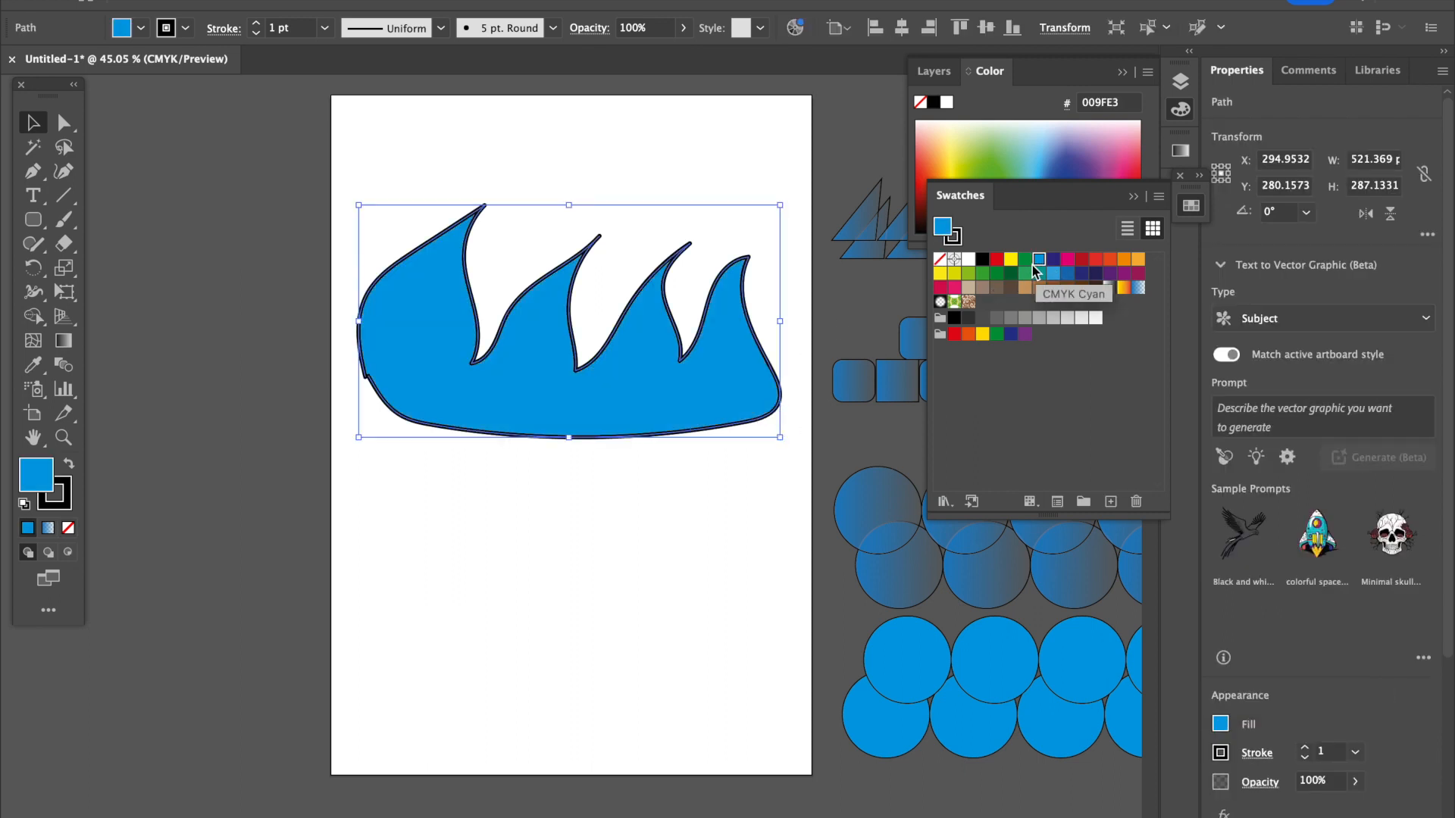
drag(590, 430, 581, 748)
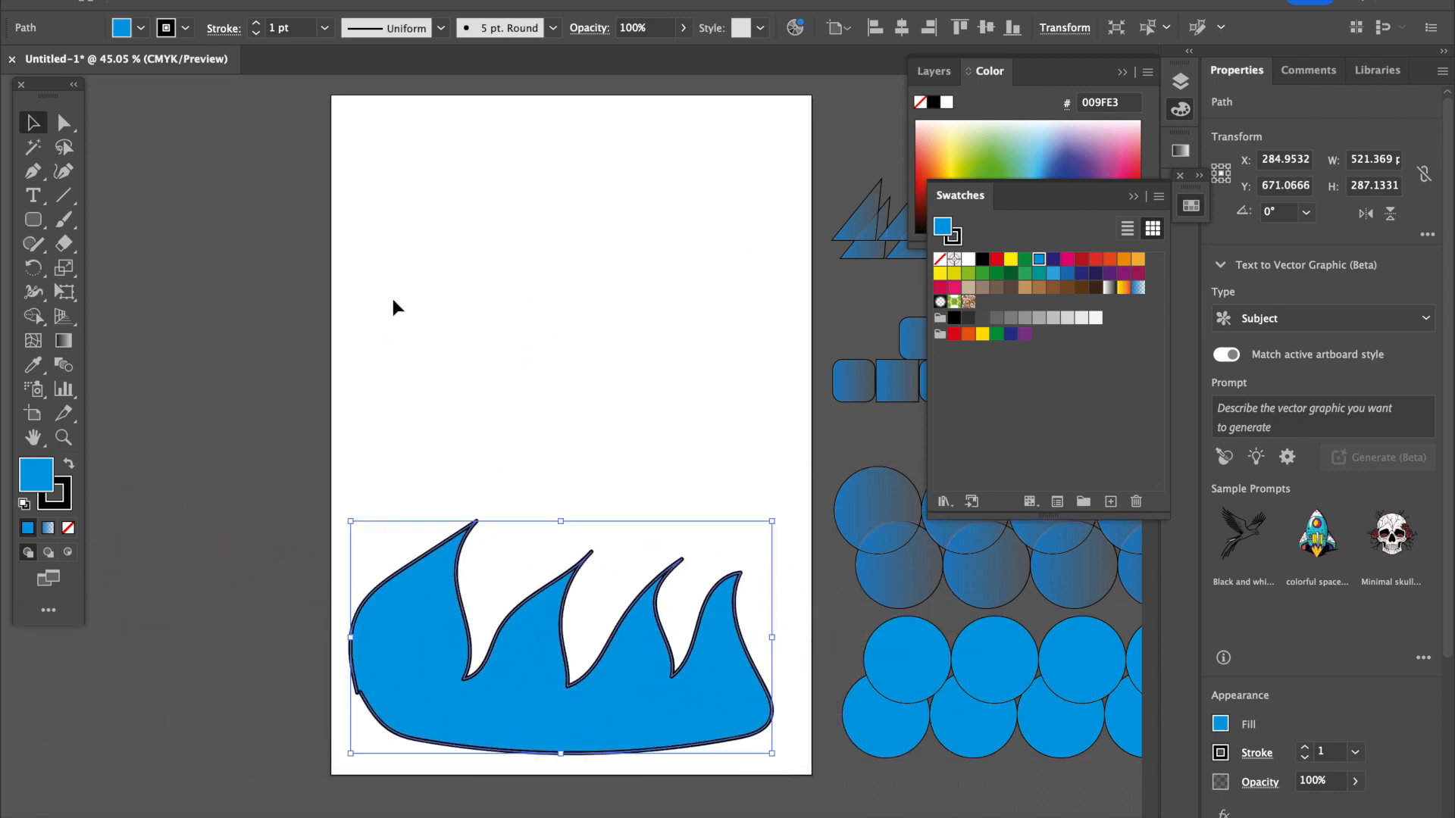
Start a cyan wave shape with the Pen tool: a vertical left side about 129 pt high and four alternating curves on top.
click(32, 171)
click(355, 301)
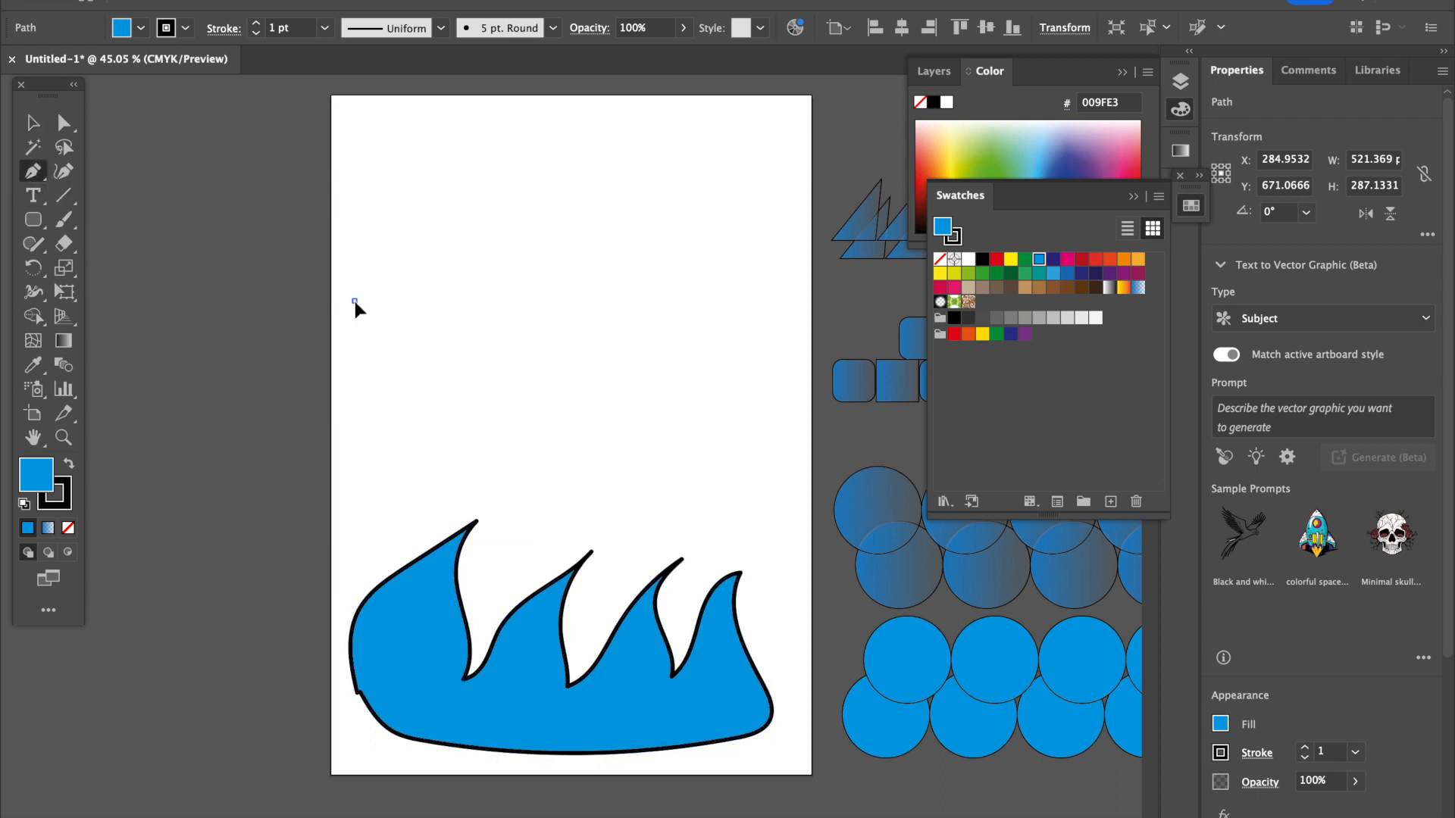
click(354, 197)
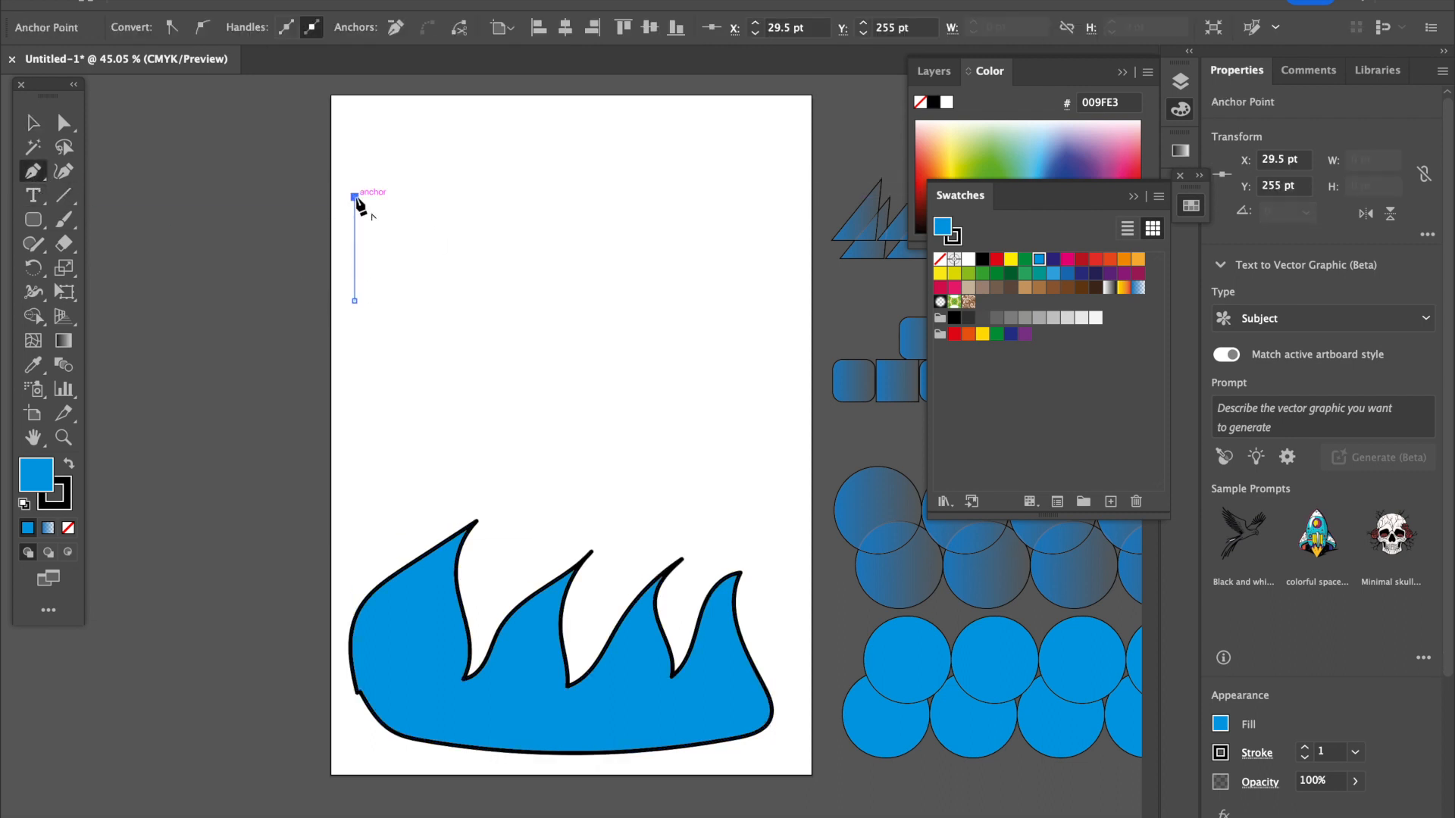
drag(416, 218, 473, 197)
click(415, 219)
drag(502, 218, 547, 257)
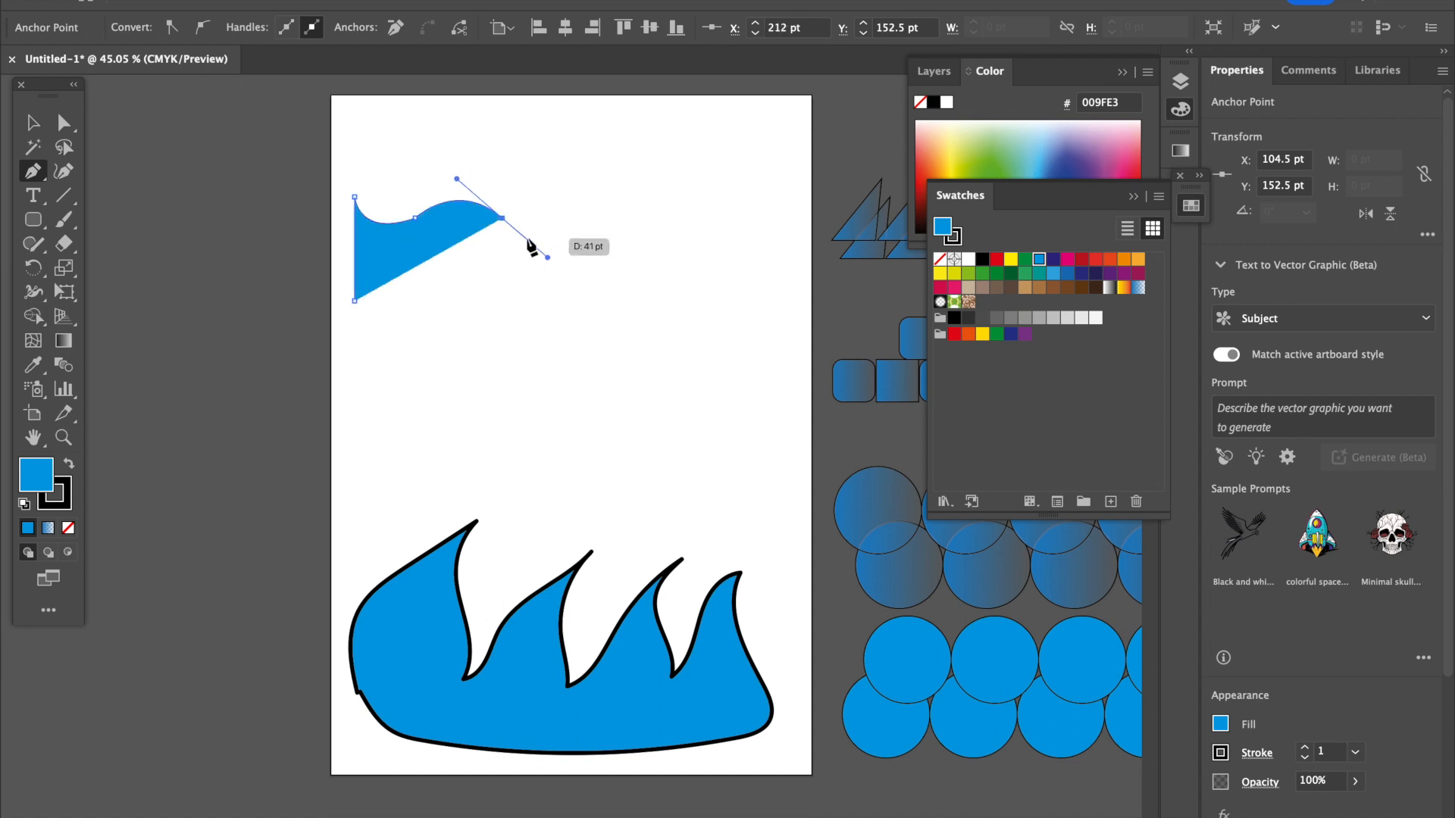
ctrl+click(576, 219)
drag(584, 199, 705, 262)
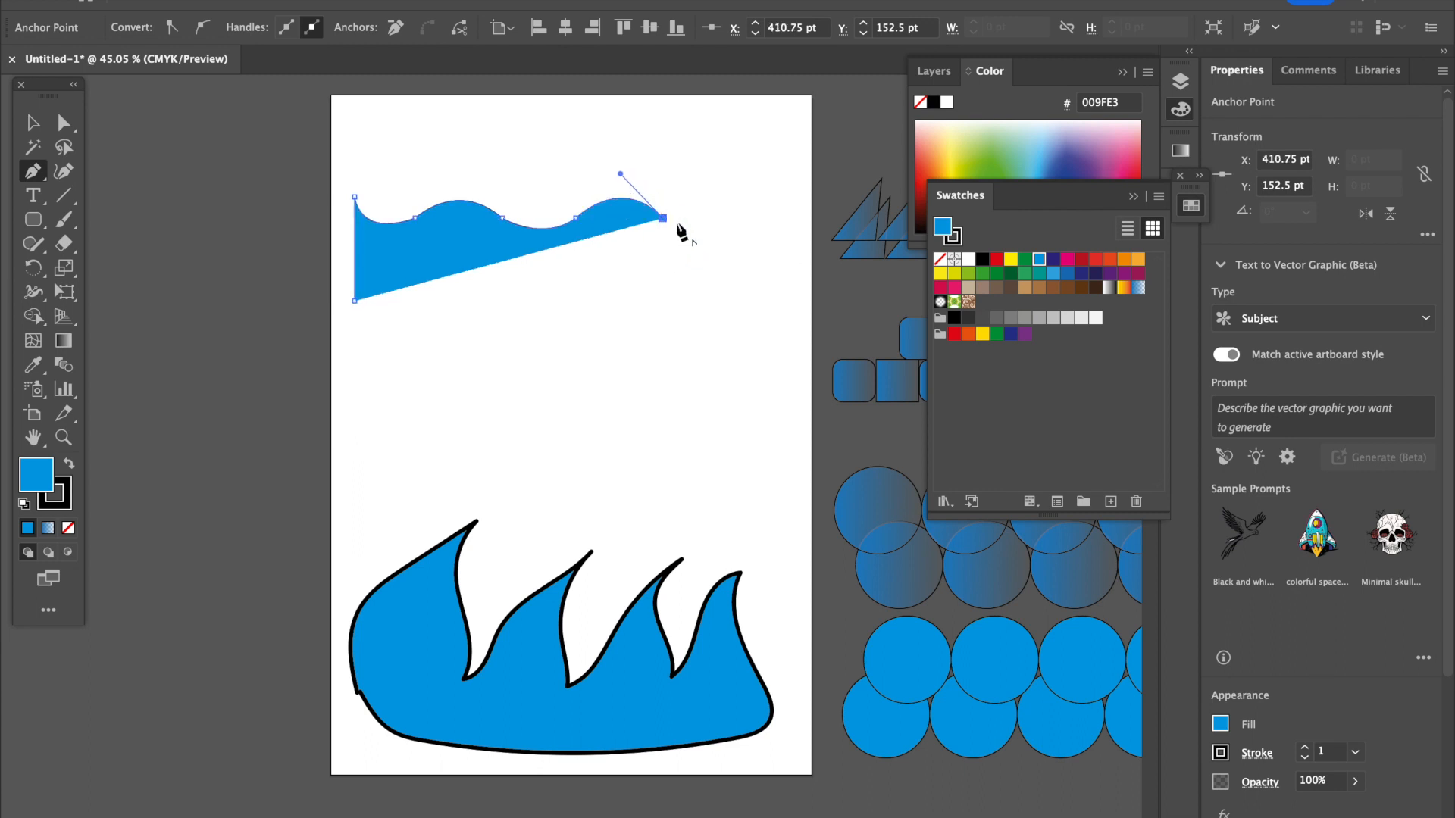
Extend the wavy edge with two more curves to the artboard's right side and close the shape with straight side and bottom edges.
click(742, 219)
drag(748, 183, 775, 179)
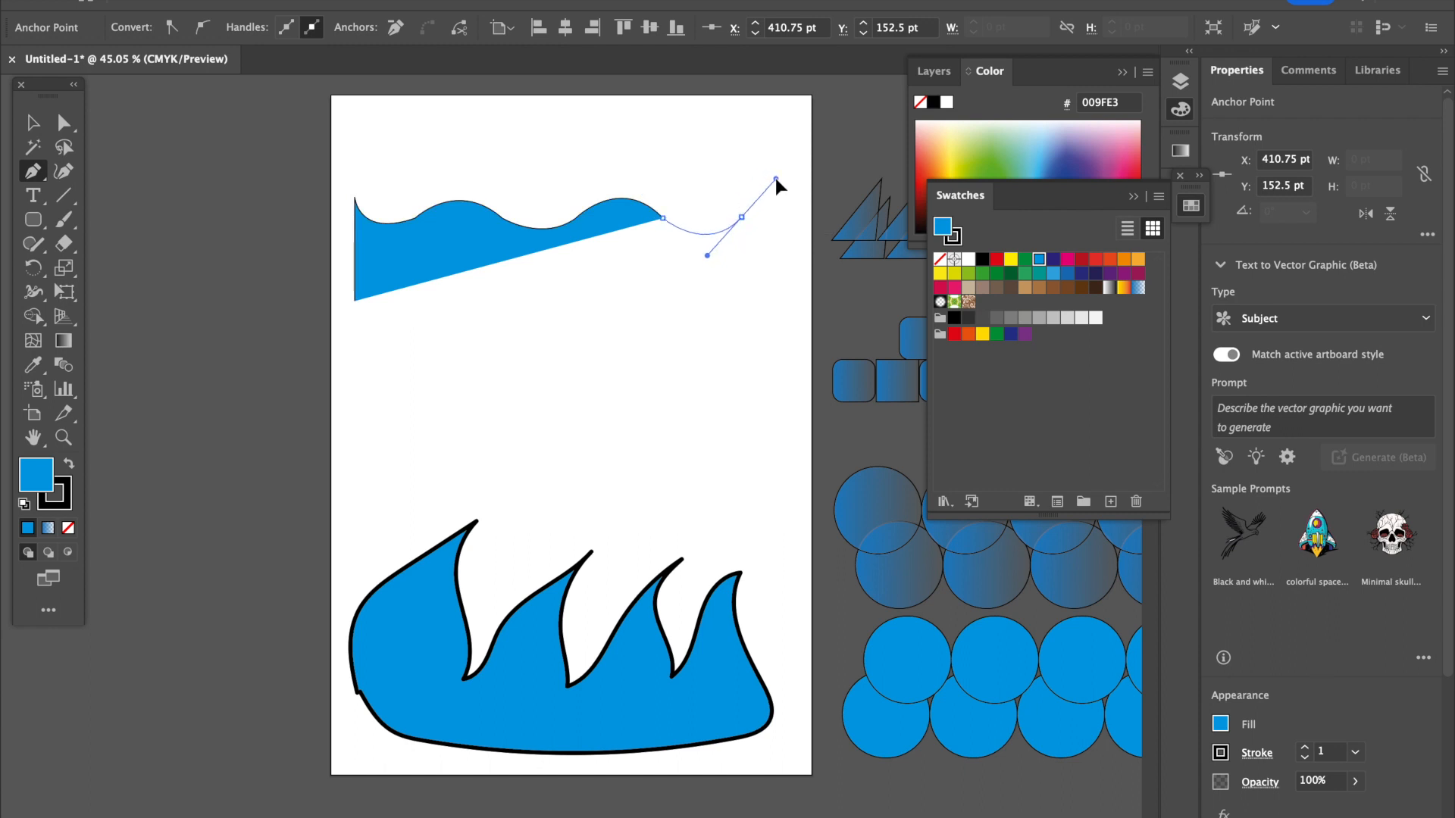
click(742, 220)
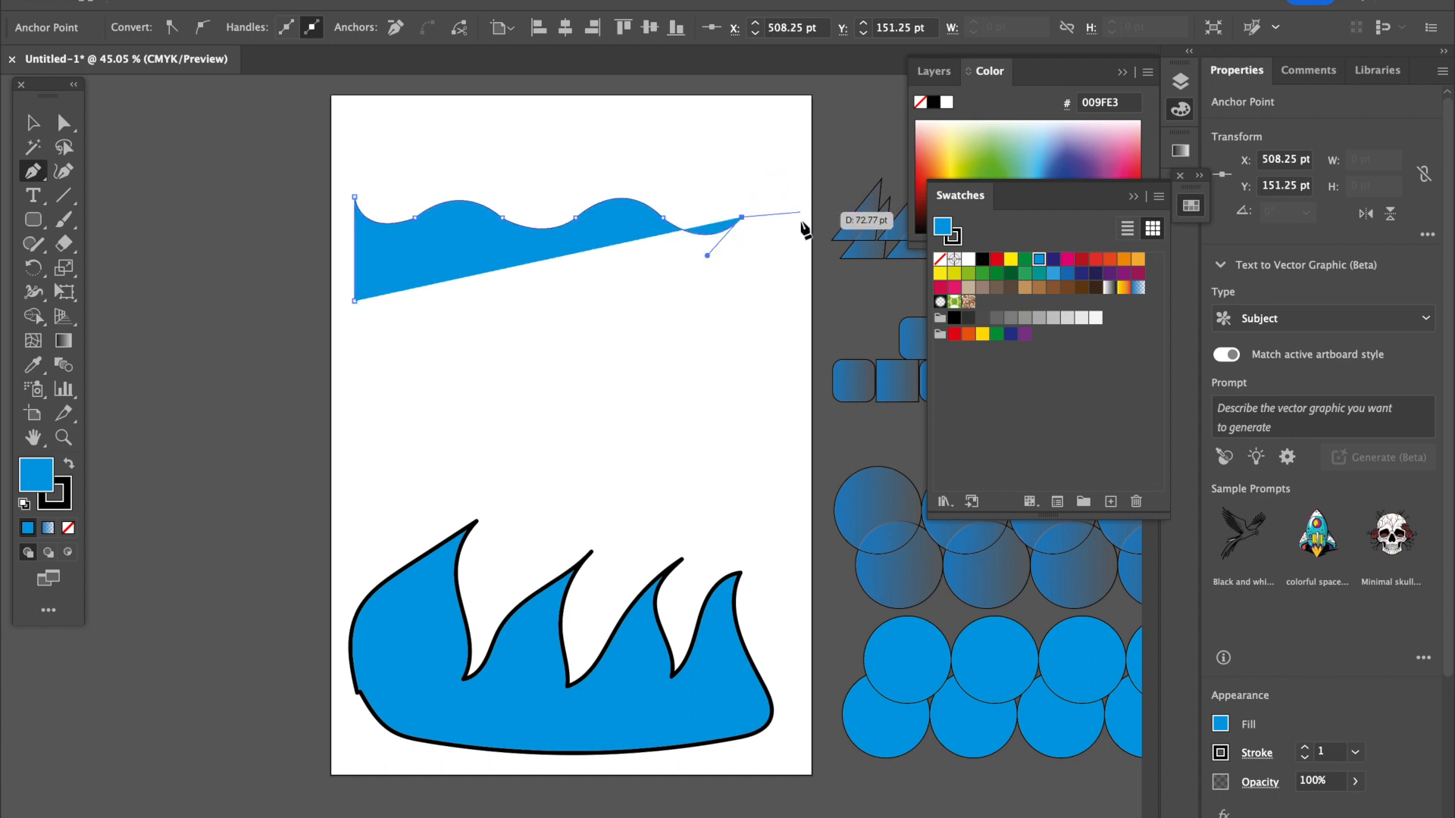
click(800, 216)
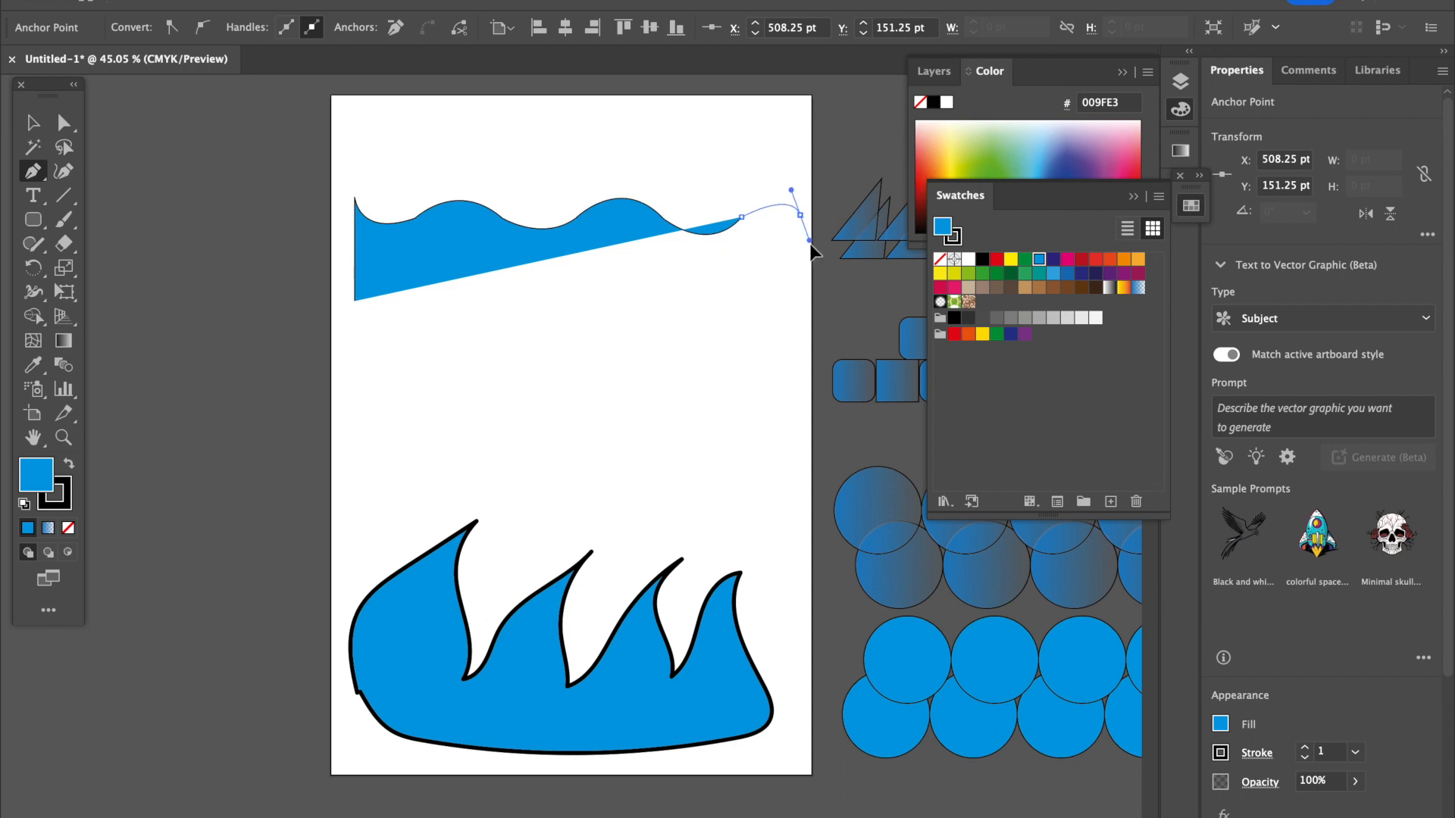
drag(819, 261, 819, 260)
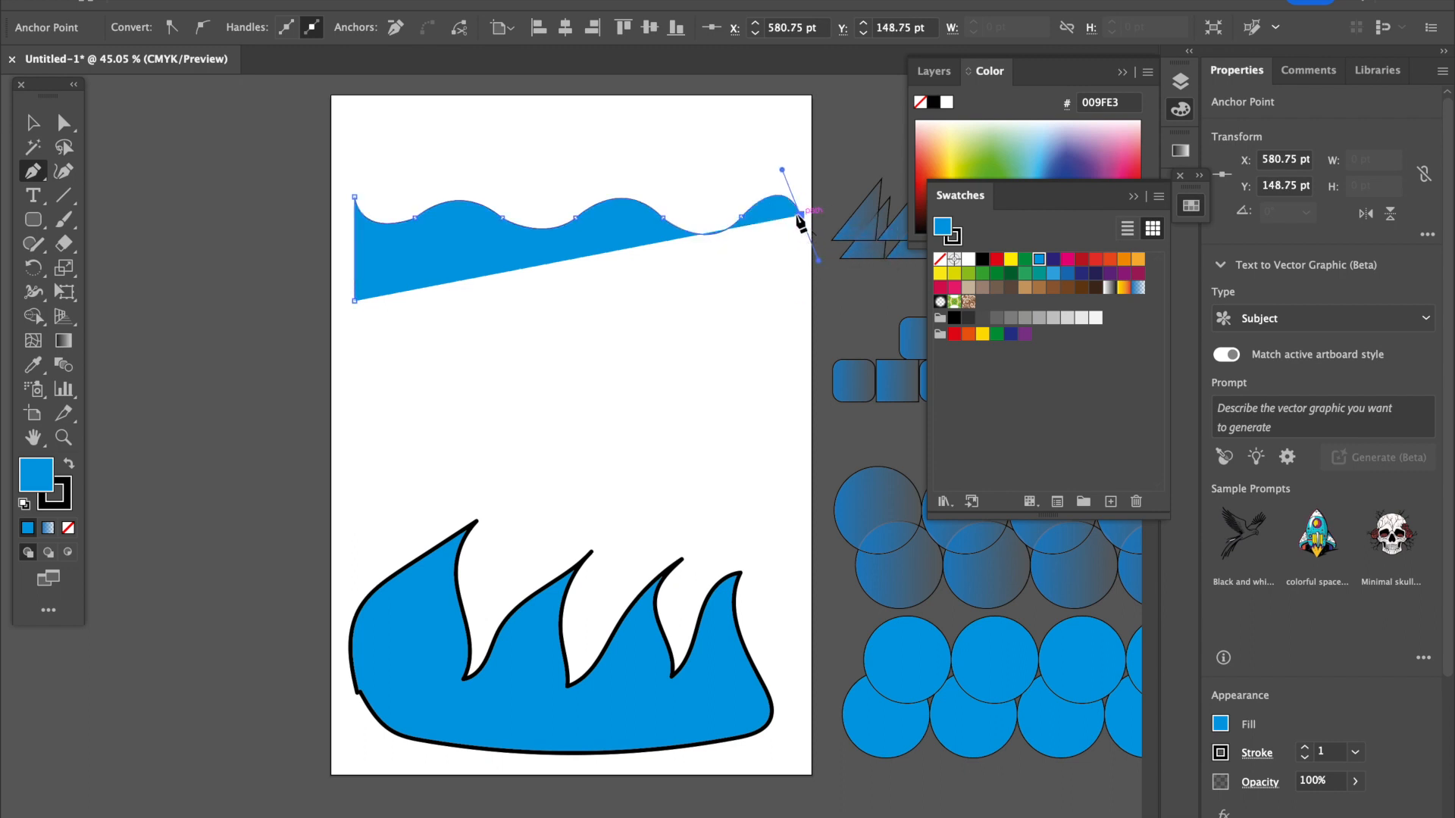
click(800, 301)
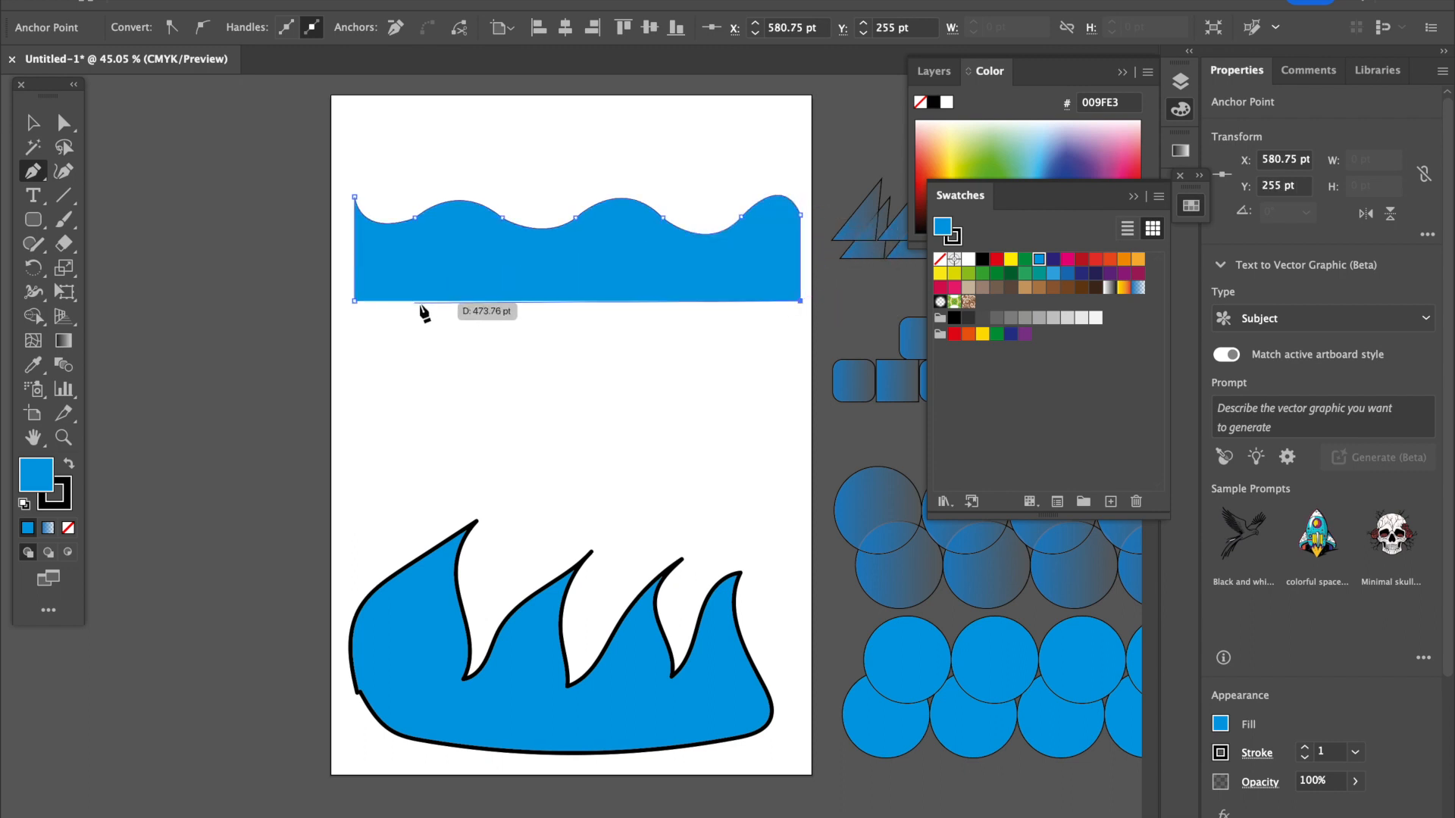
click(354, 301)
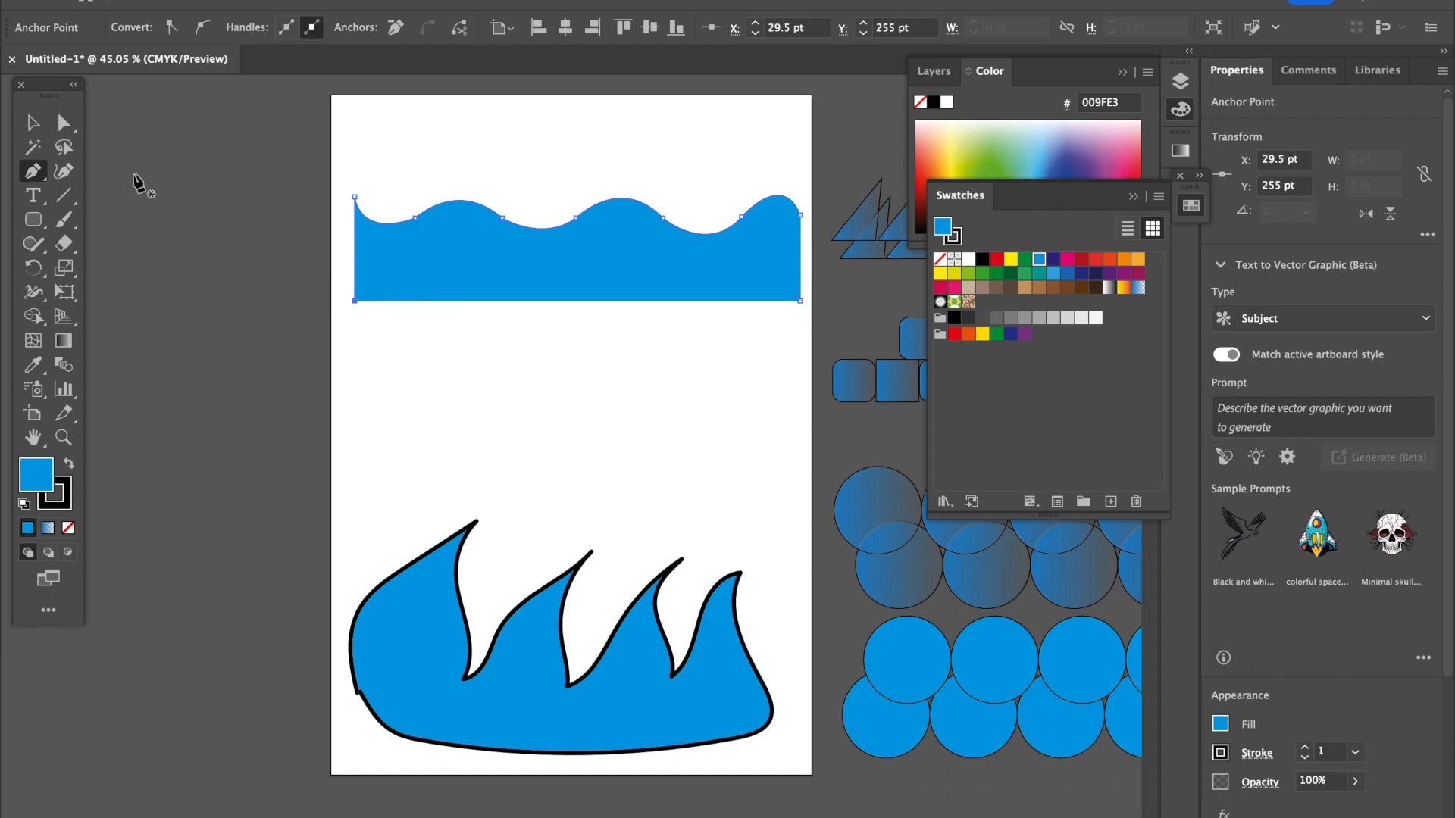
Stretch the wave shape on both sides to span the artboard's full width of about 595 pt.
click(44, 131)
drag(355, 252, 330, 251)
drag(808, 251, 816, 251)
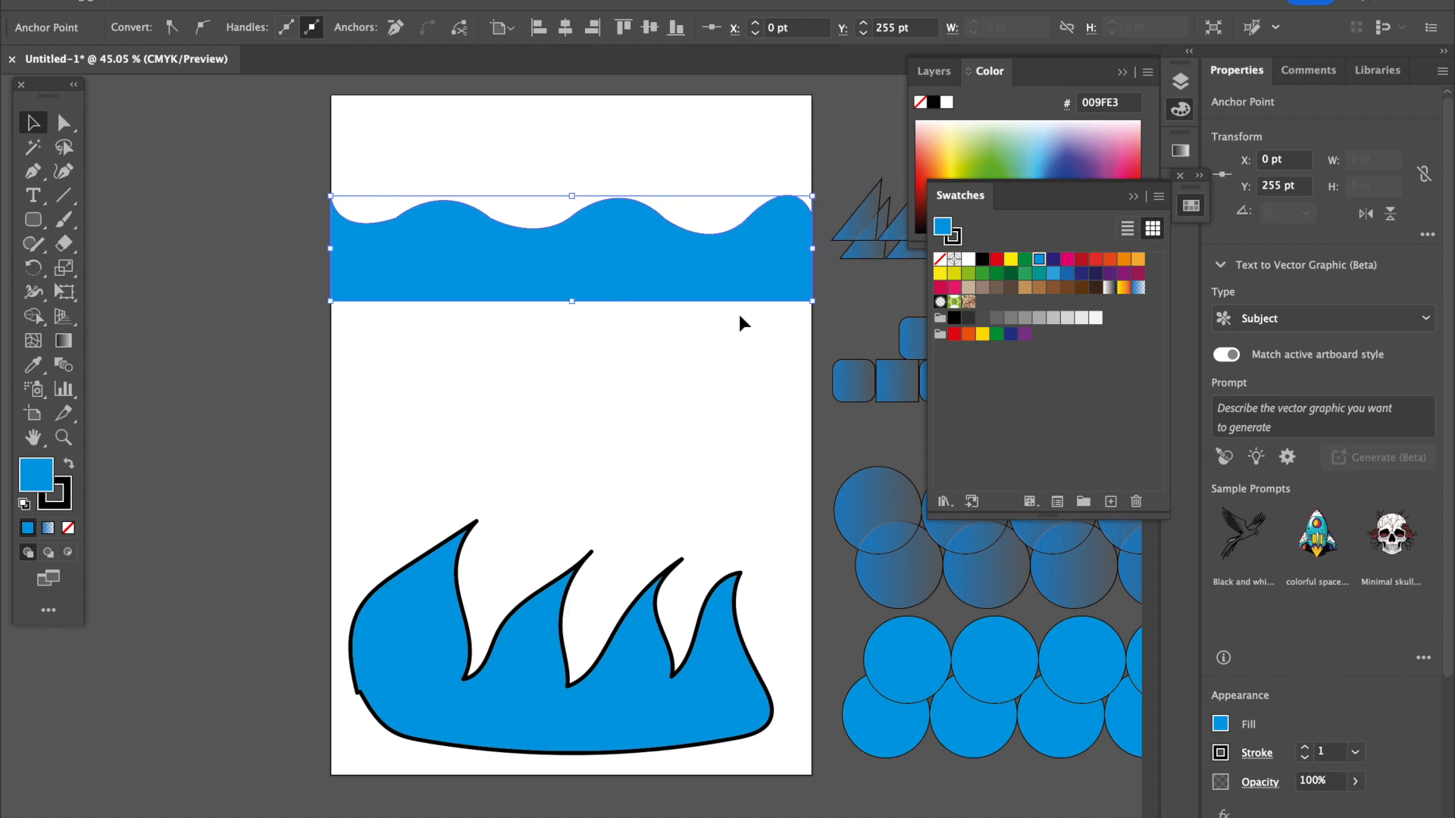
Duplicate the wave shape about 51 pt lower and fill the copy with dark blue (312783).
click(686, 385)
click(635, 279)
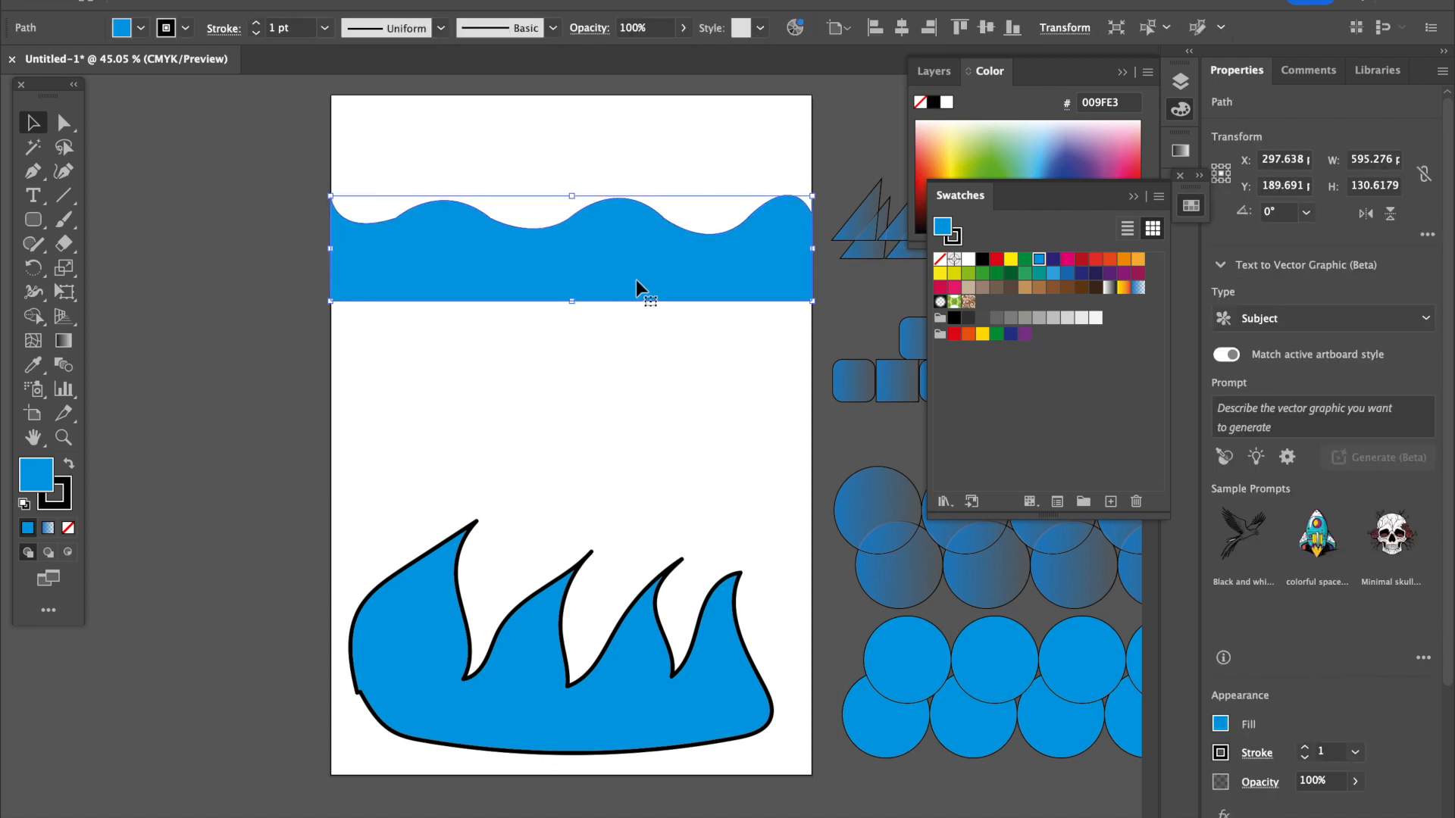
drag(635, 280, 640, 321)
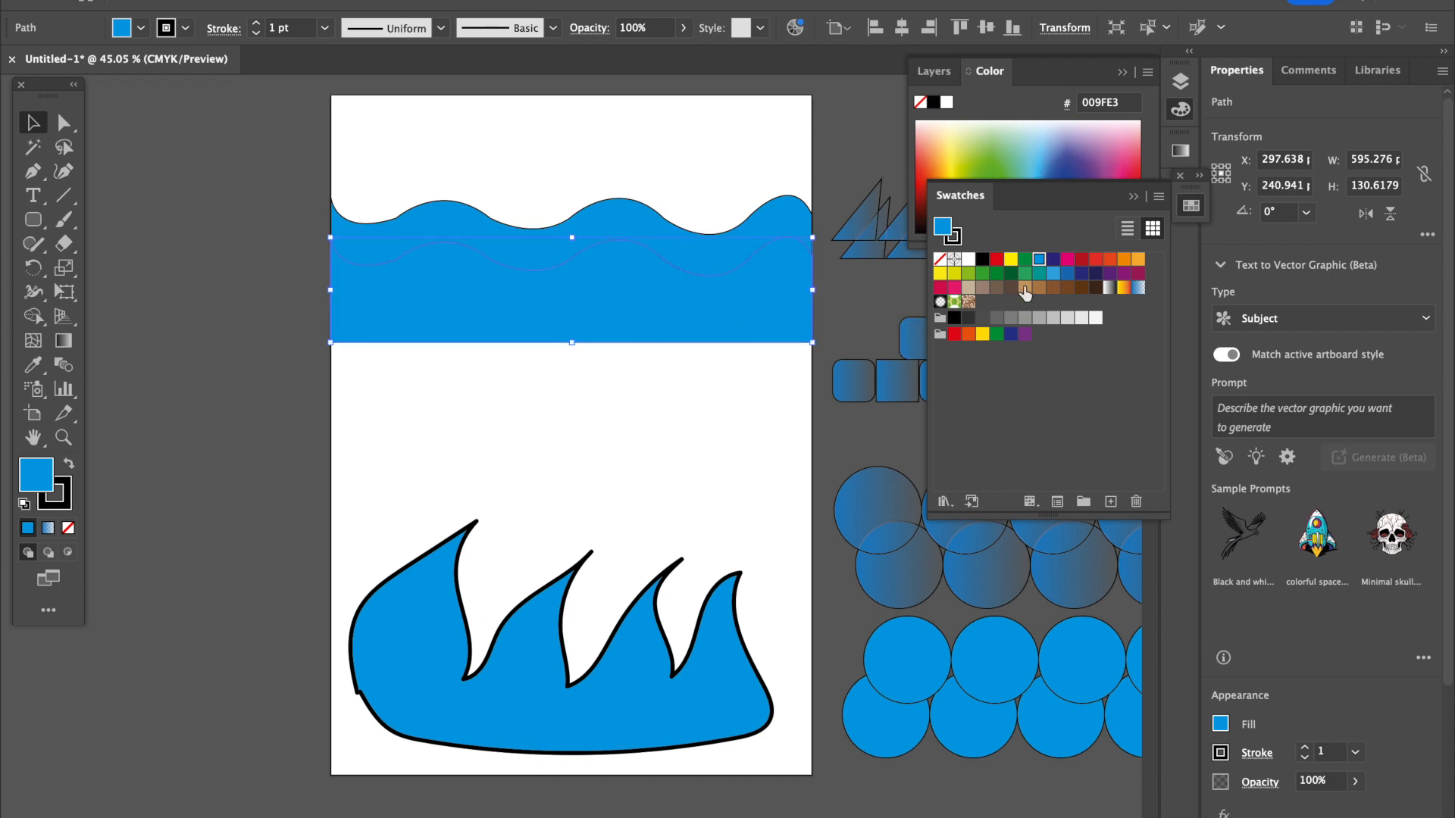
click(1052, 260)
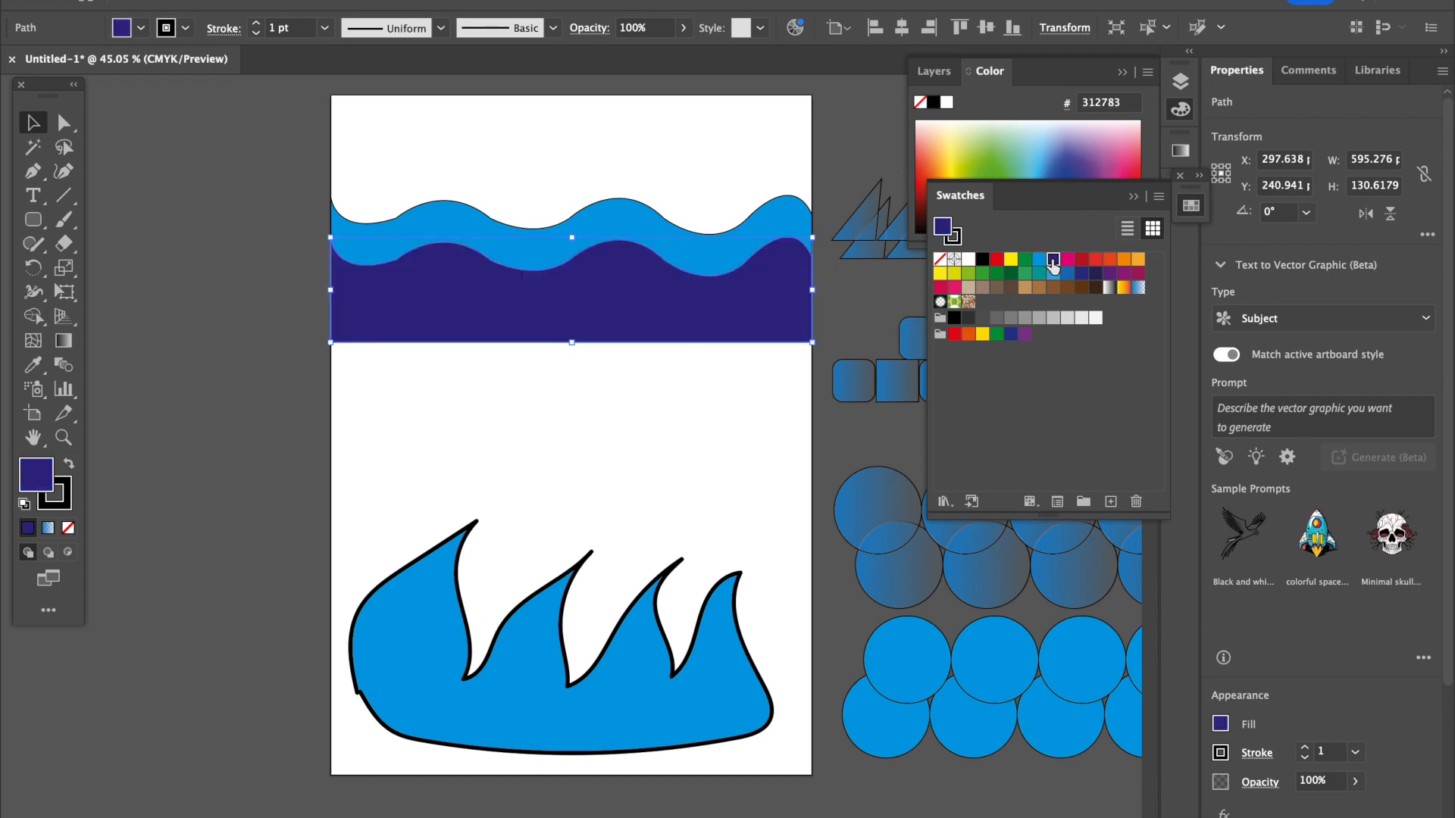
Duplicate the cyan and dark blue waves together about 101 pt further down.
click(766, 427)
drag(371, 168, 711, 400)
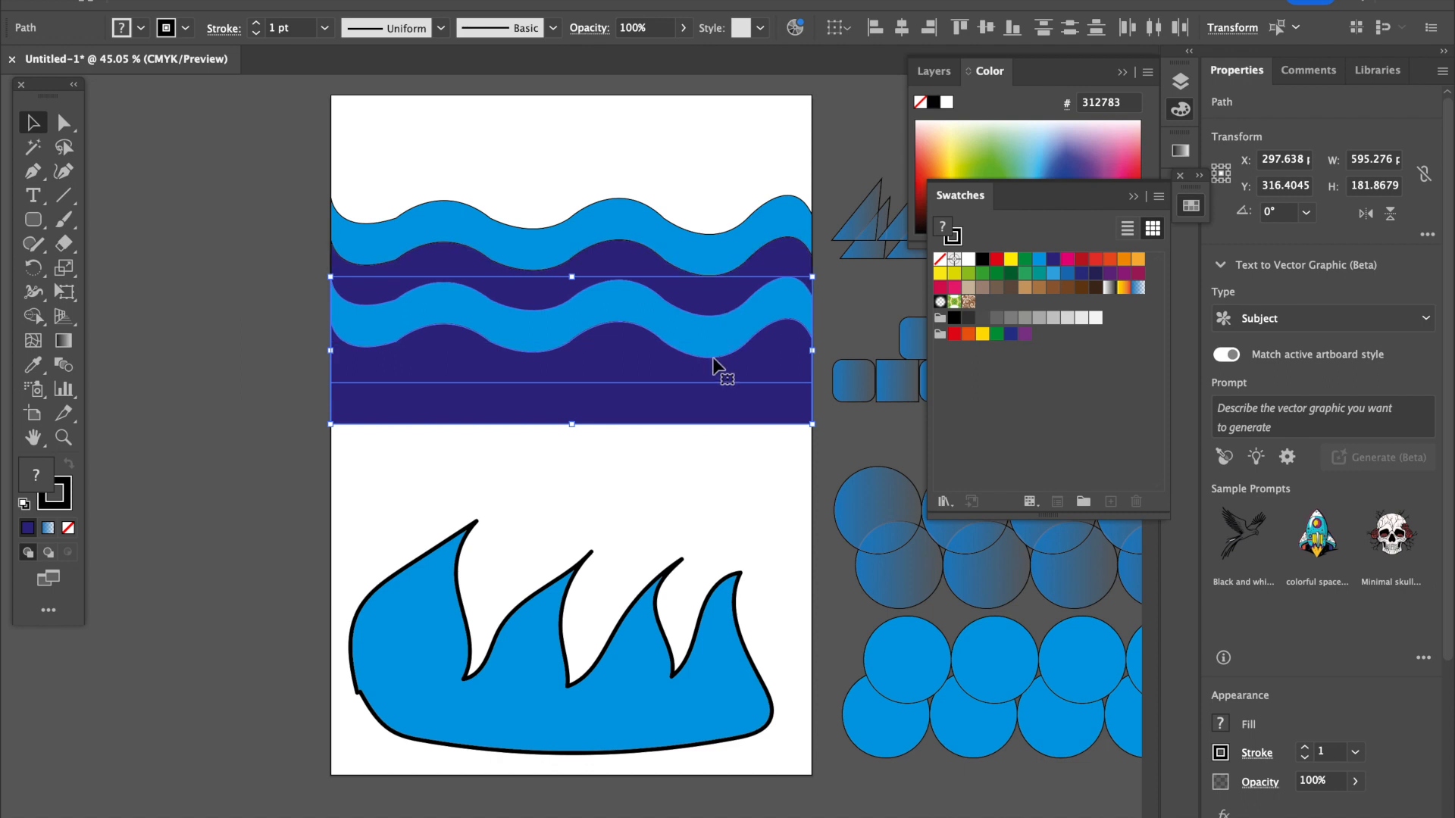
click(725, 466)
Duplicate the upper cyan and dark blue wave pair up to the artboard's top edge and send the copy to the back.
click(653, 237)
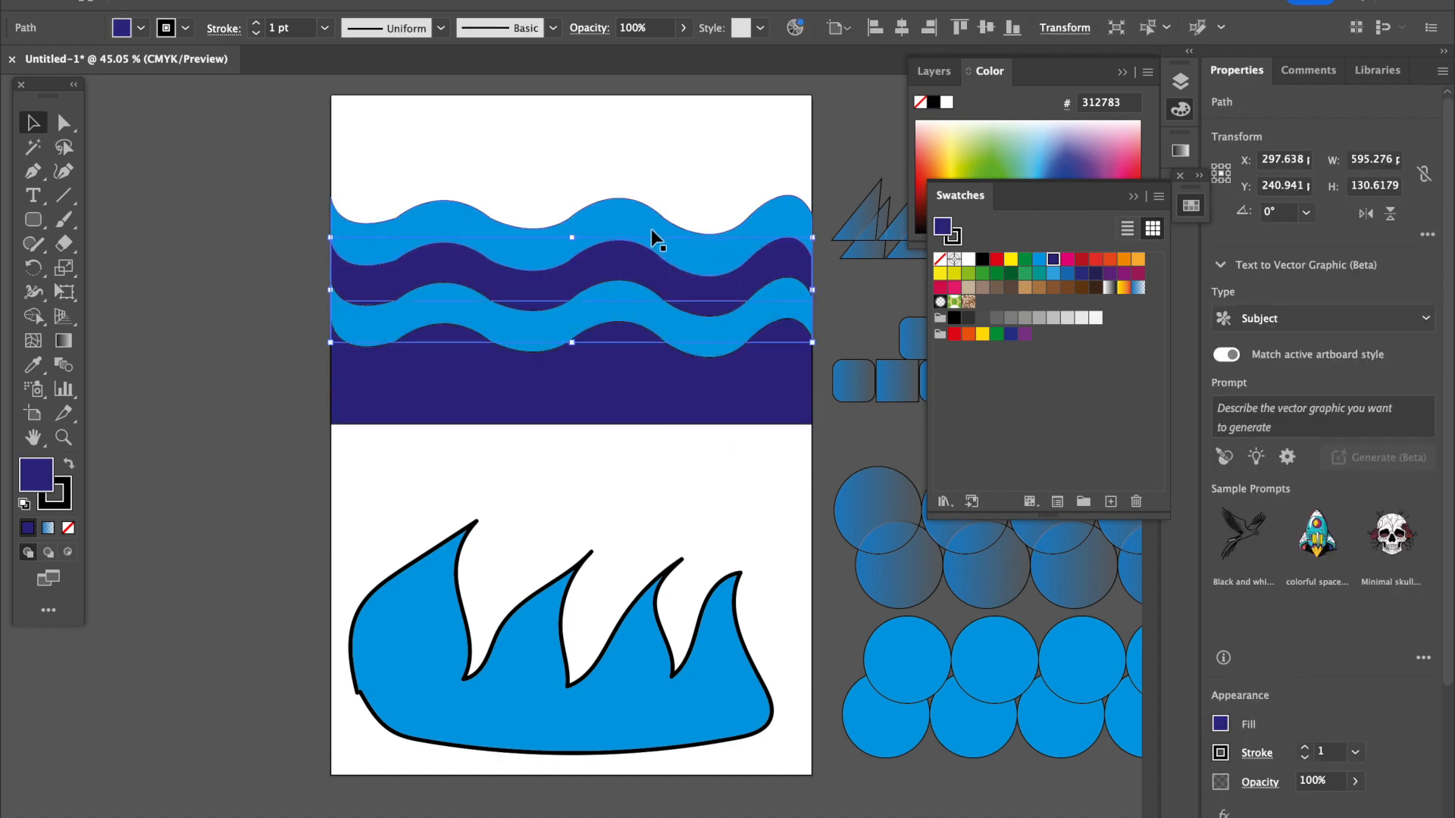
shift+click(635, 209)
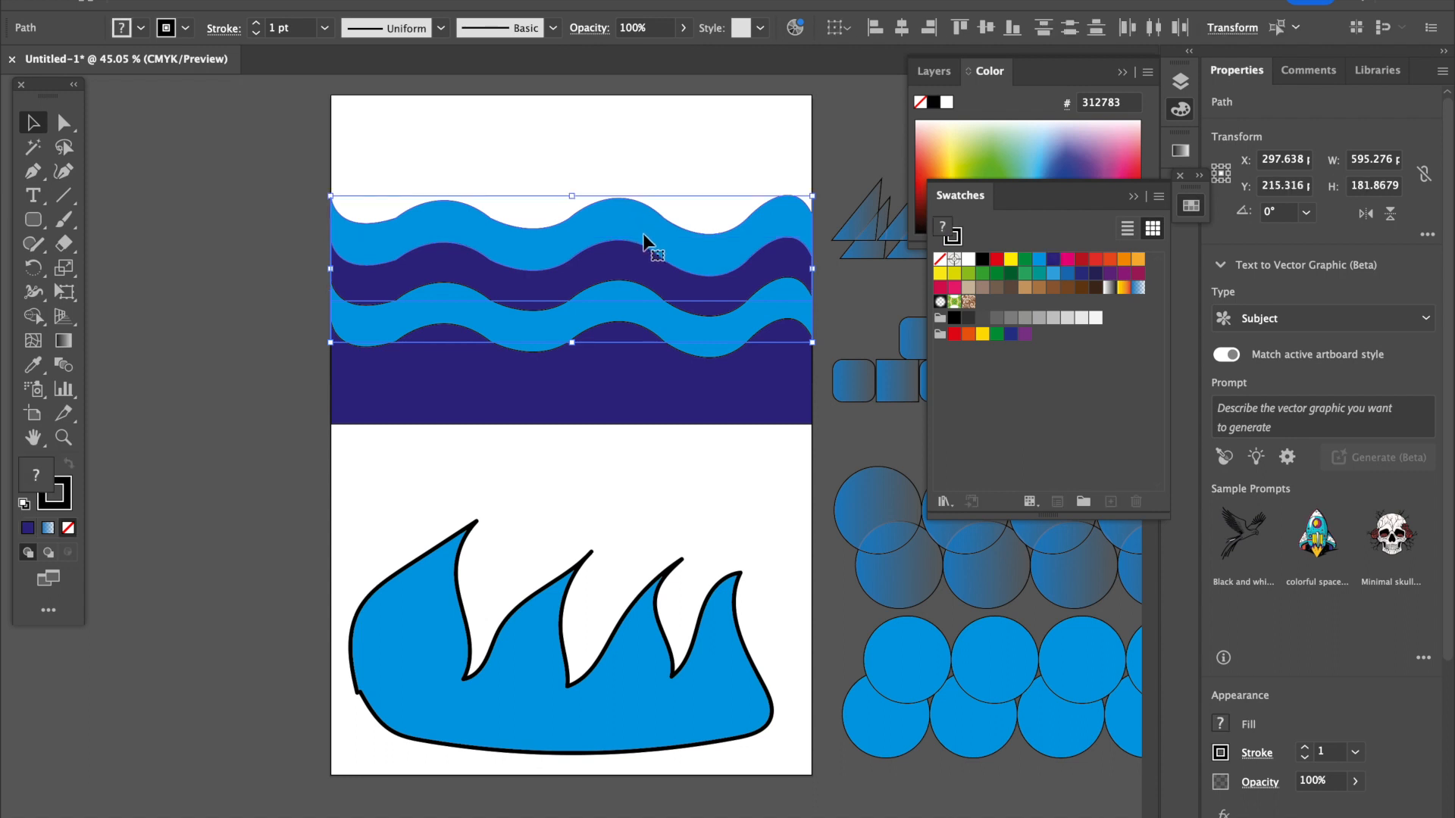
drag(634, 260, 638, 159)
right_click(656, 190)
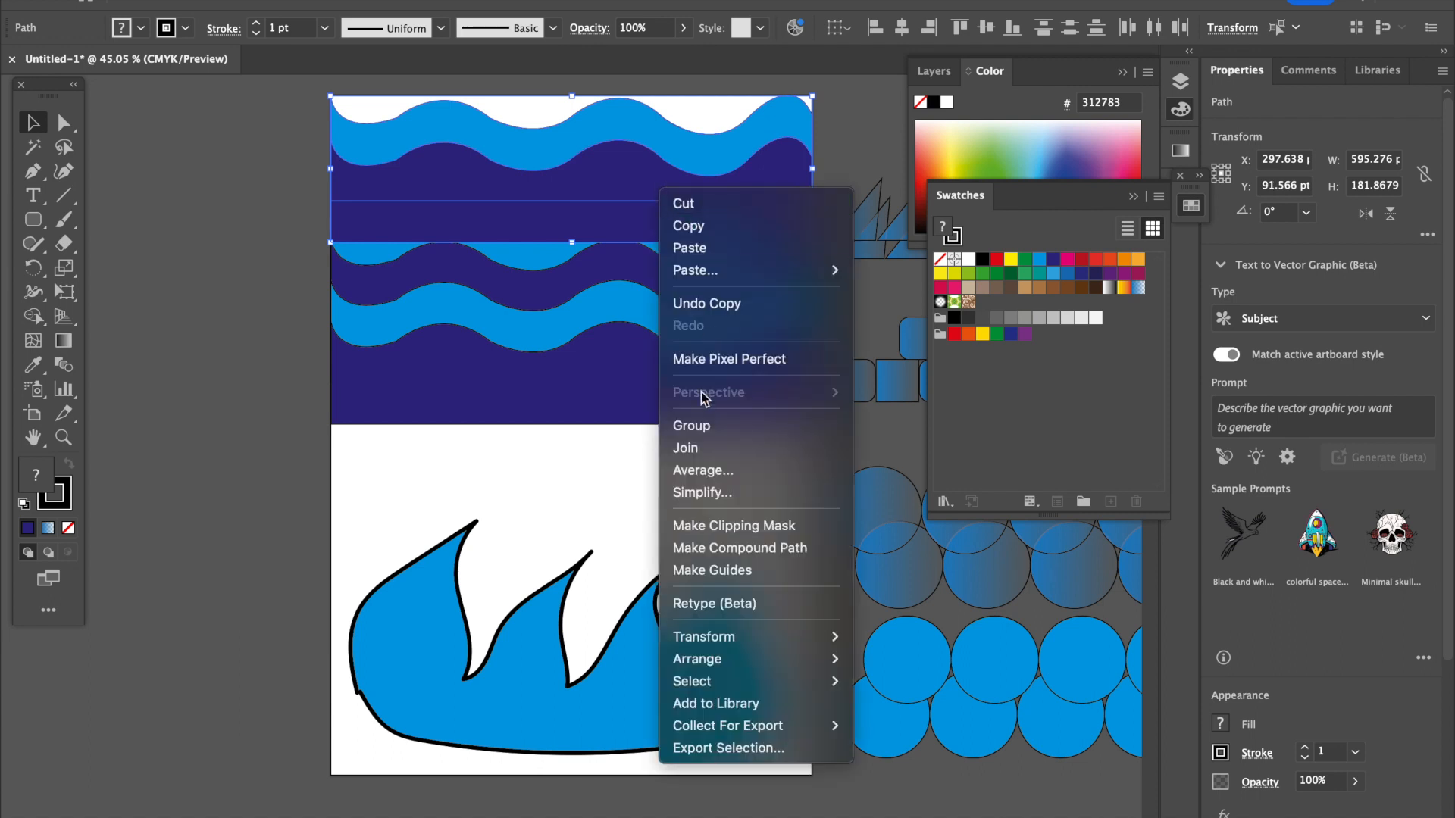
mouse_move(735, 644)
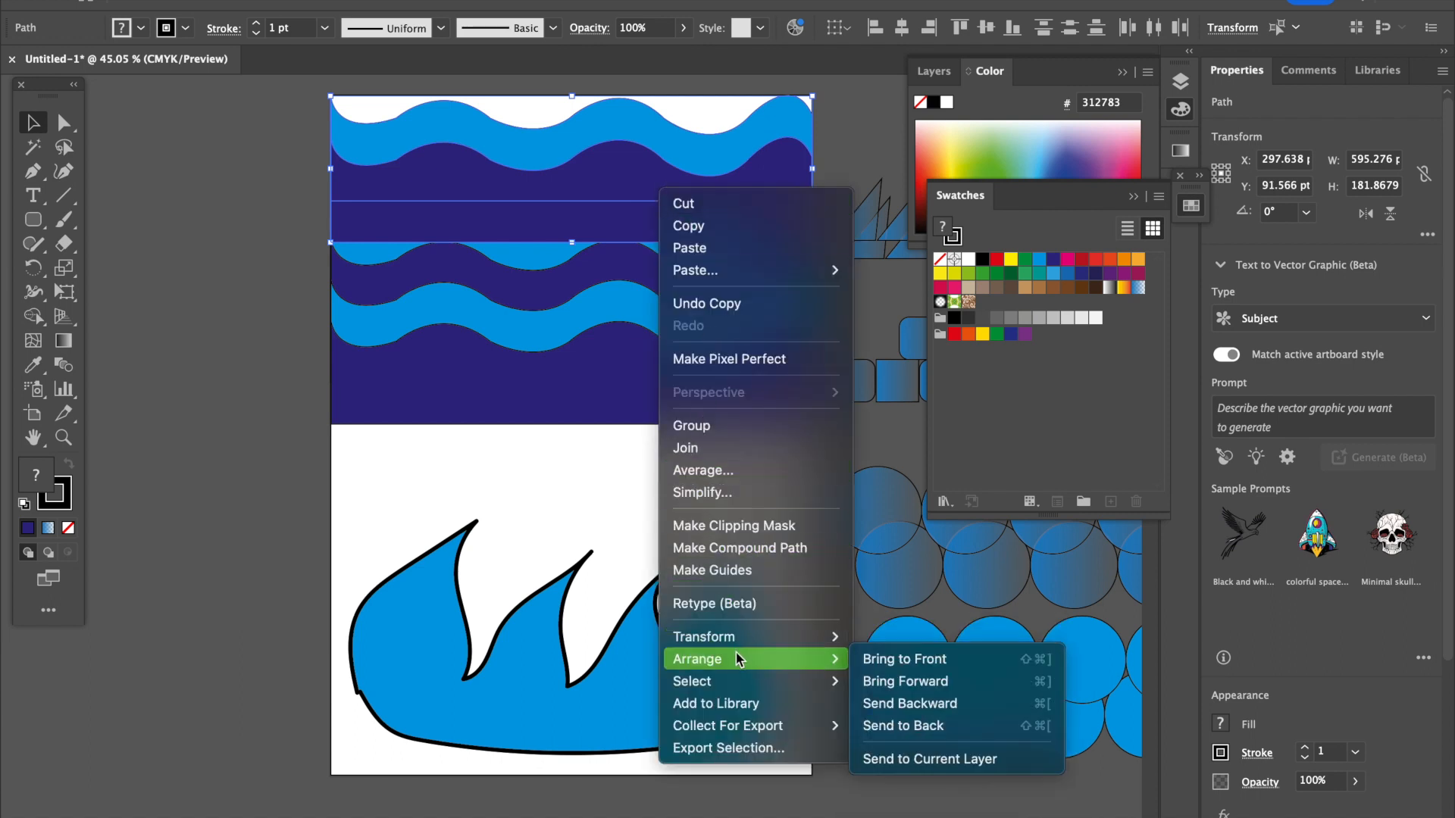
click(886, 725)
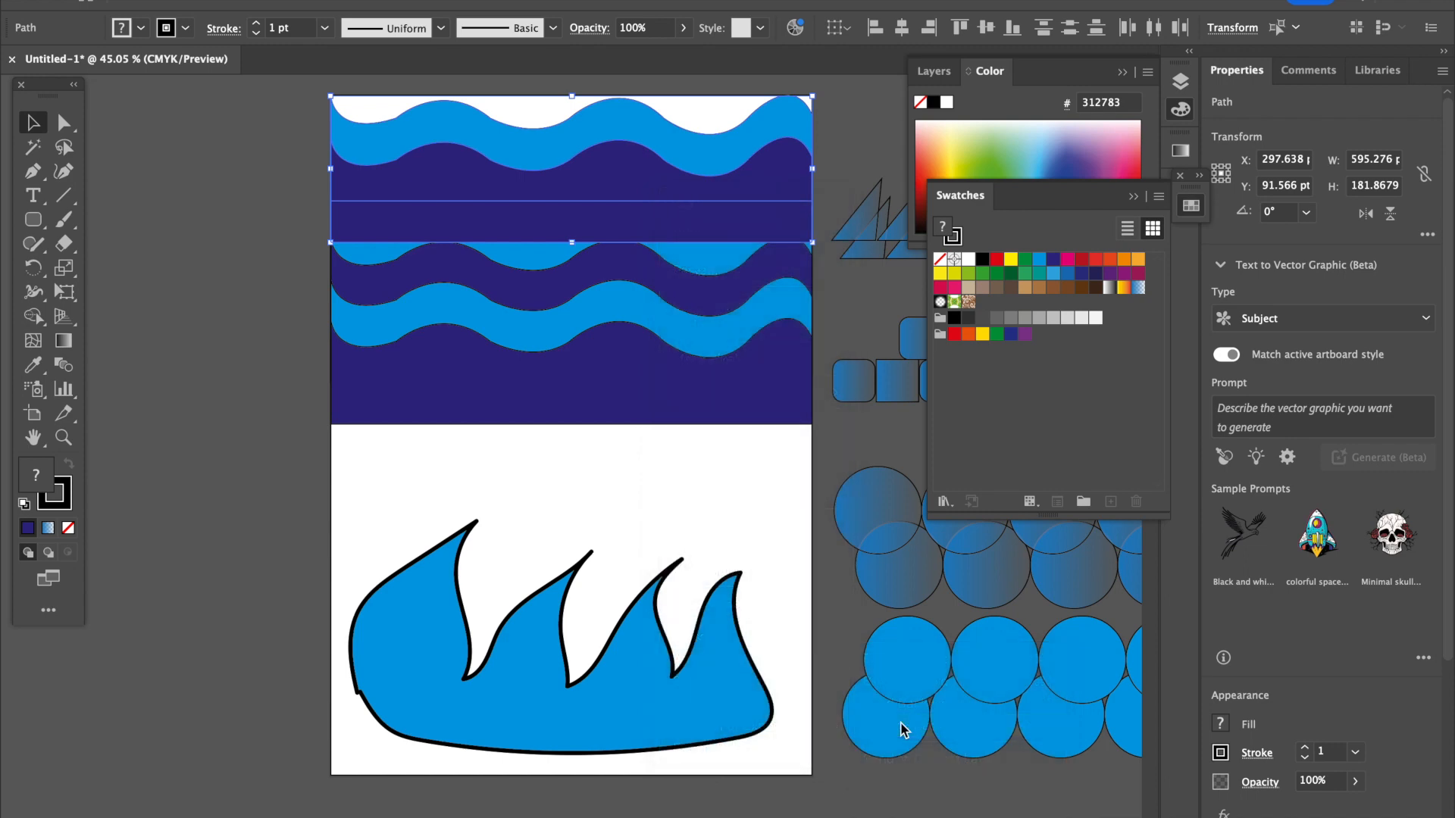
click(761, 493)
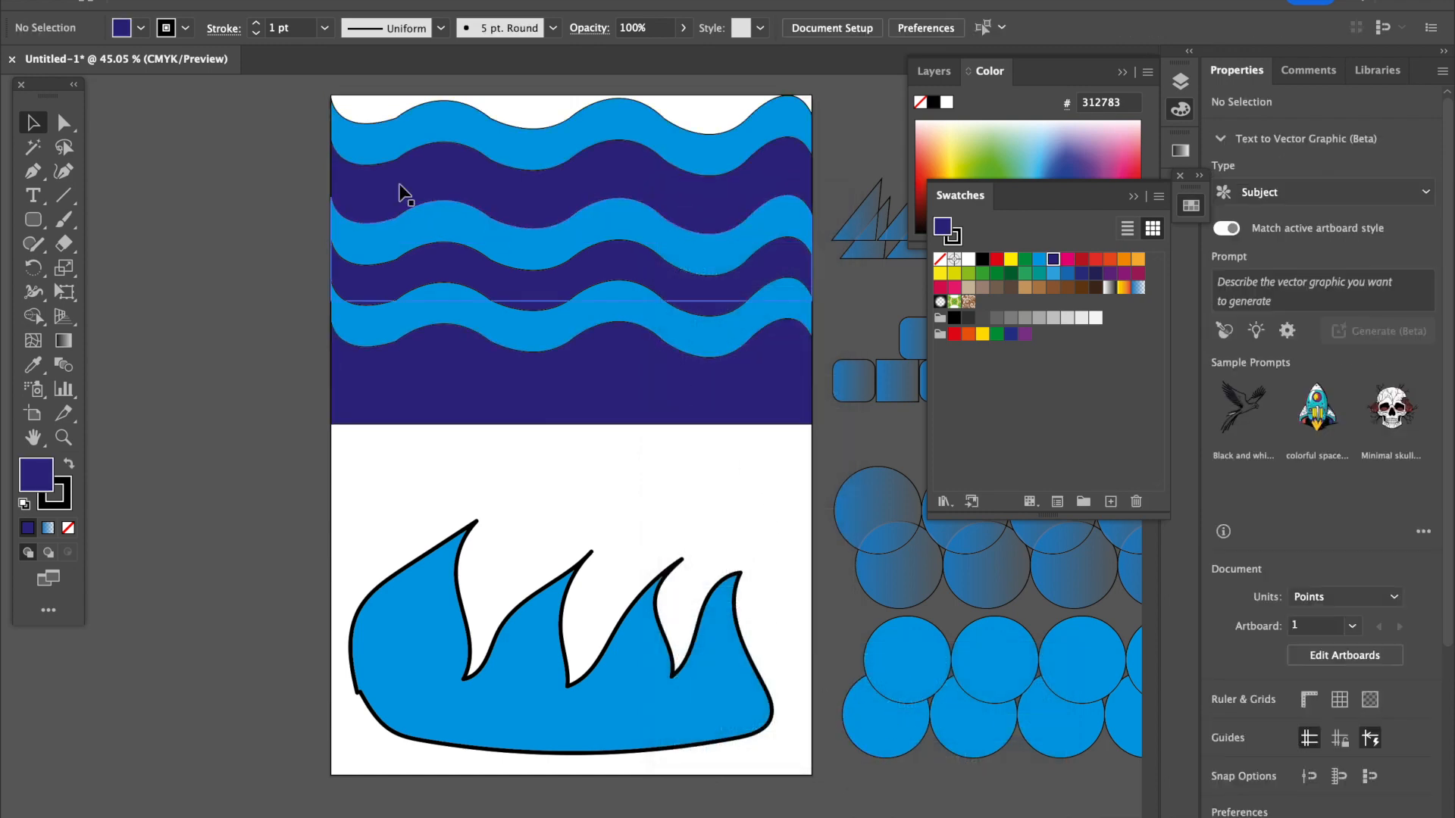